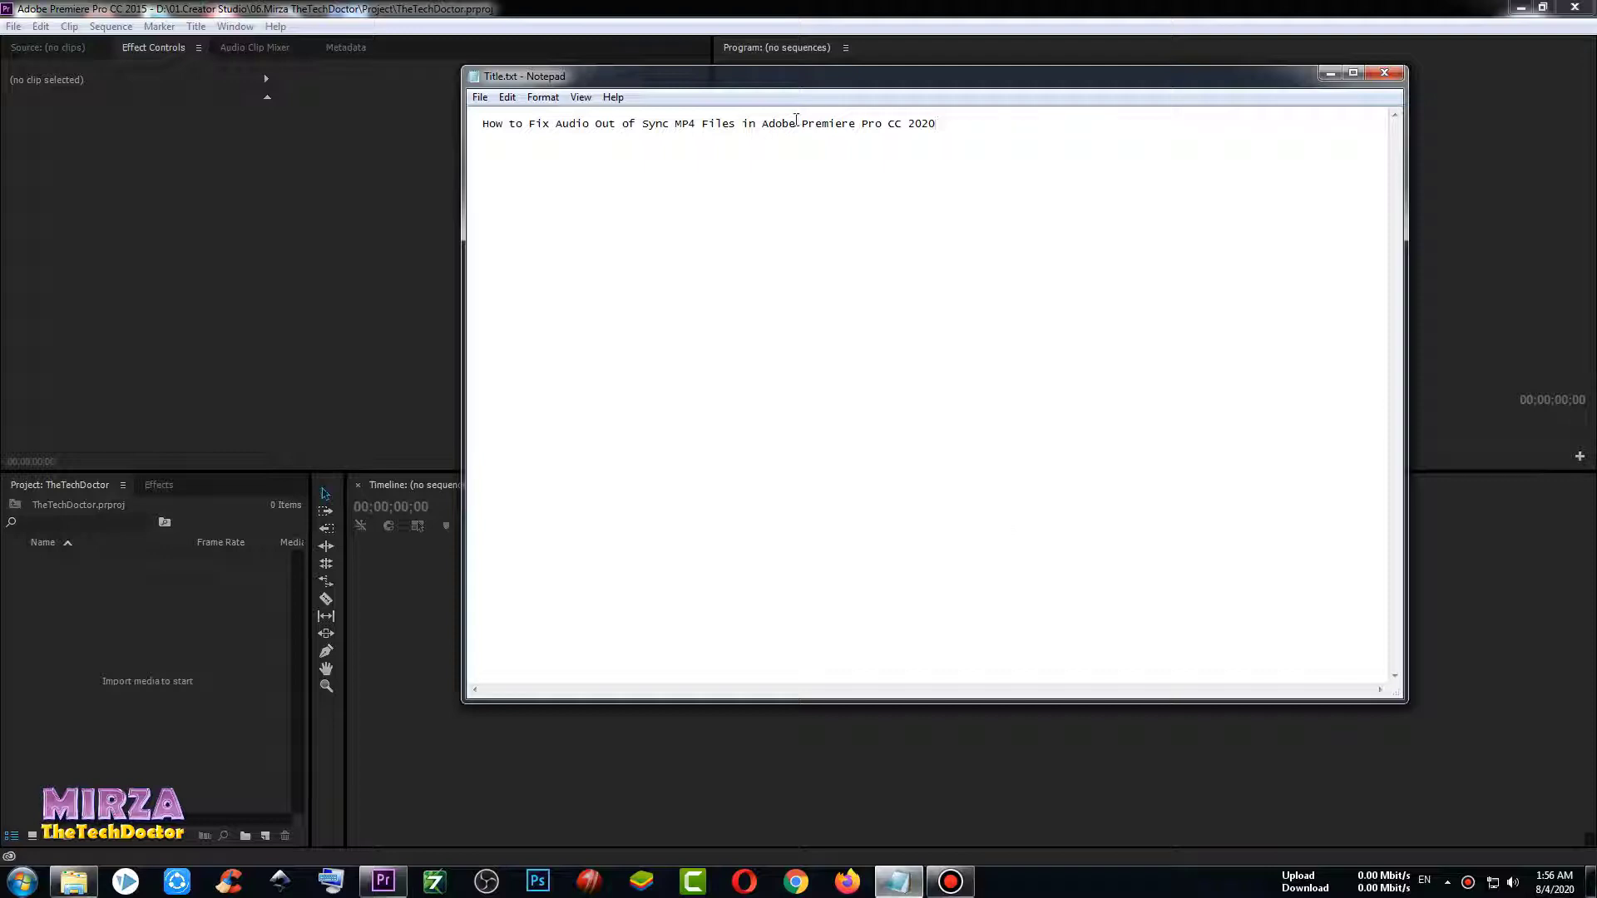
# Reposition Notepad, highlight parts of the video title in Title.txt, then minimize it.
pyautogui.moveTo(830, 85); pyautogui.dragTo(782, 172)
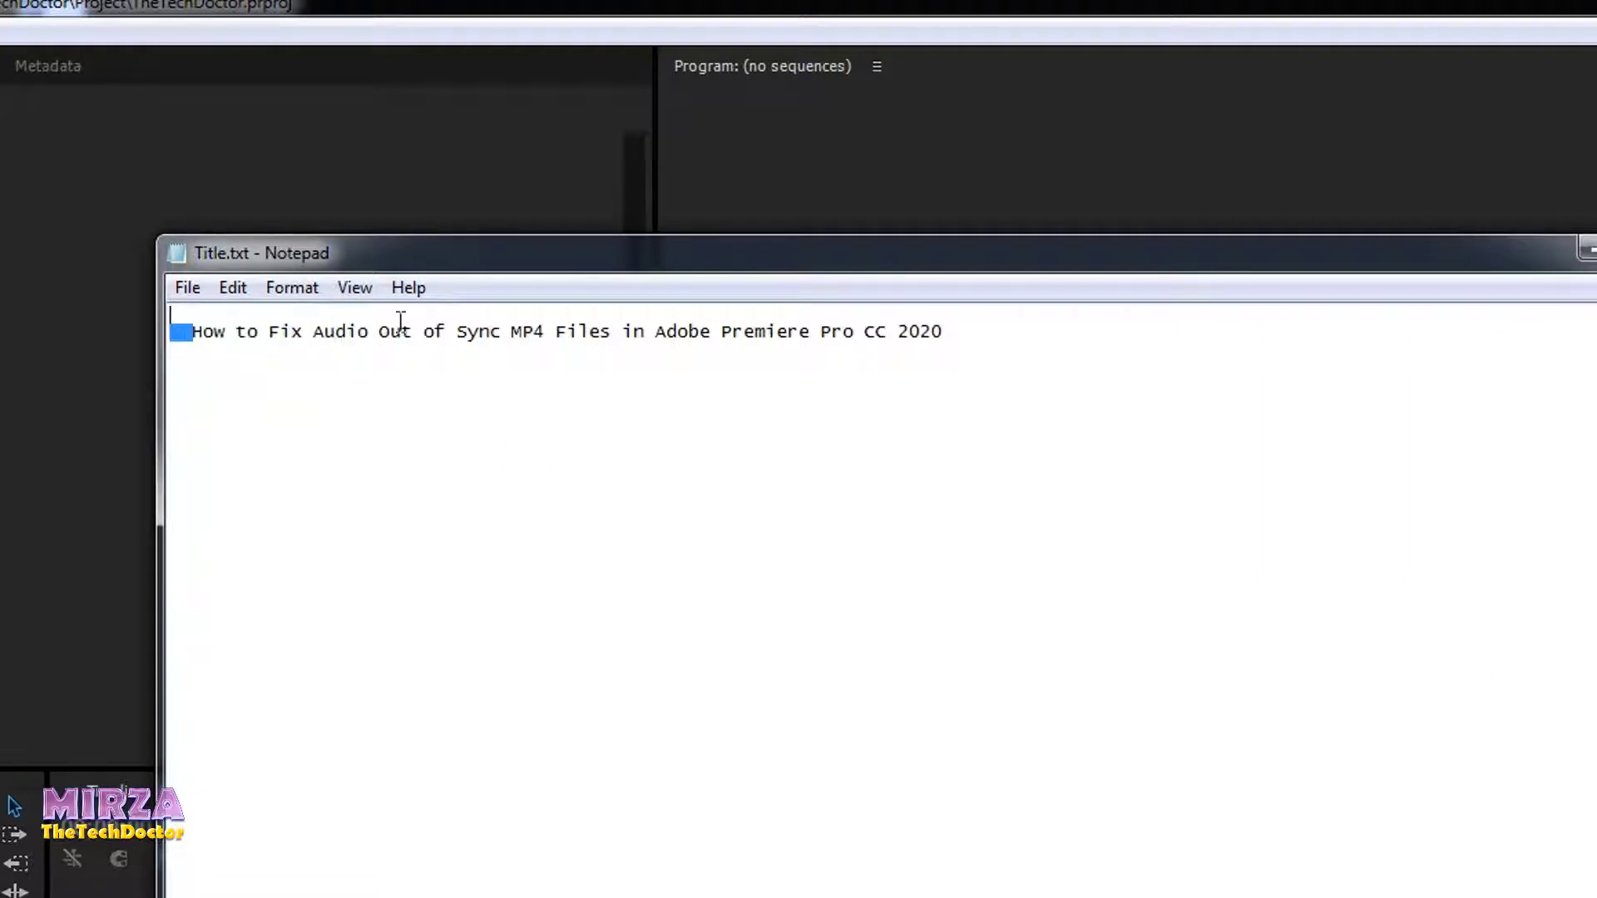
pyautogui.moveTo(193, 333); pyautogui.dragTo(494, 341)
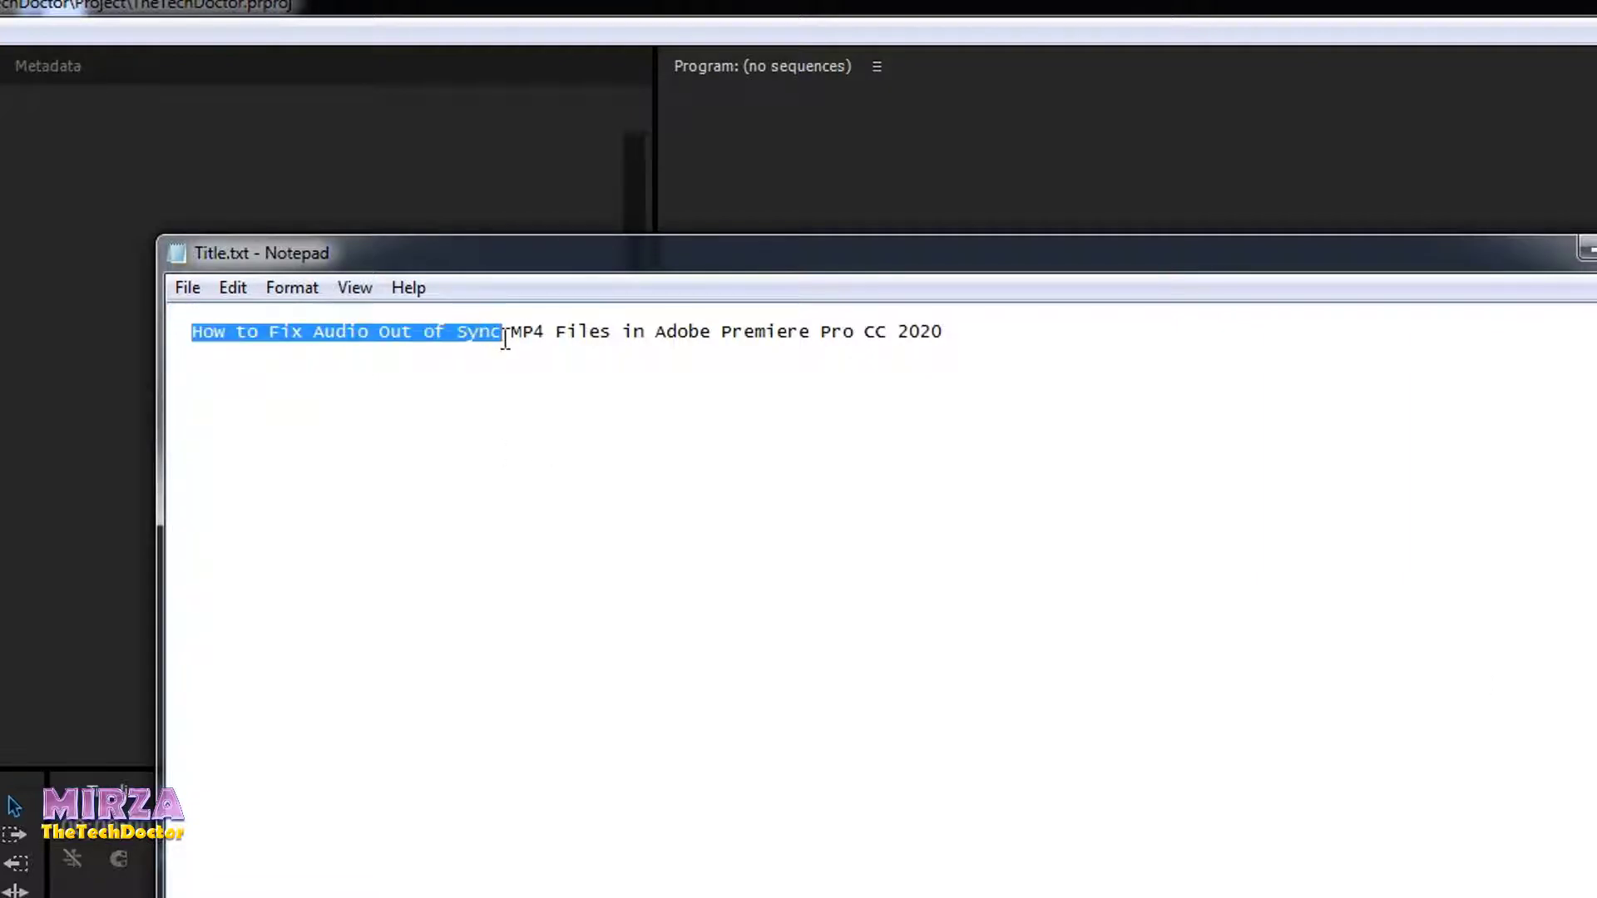
pyautogui.moveTo(615, 335); pyautogui.dragTo(1114, 330)
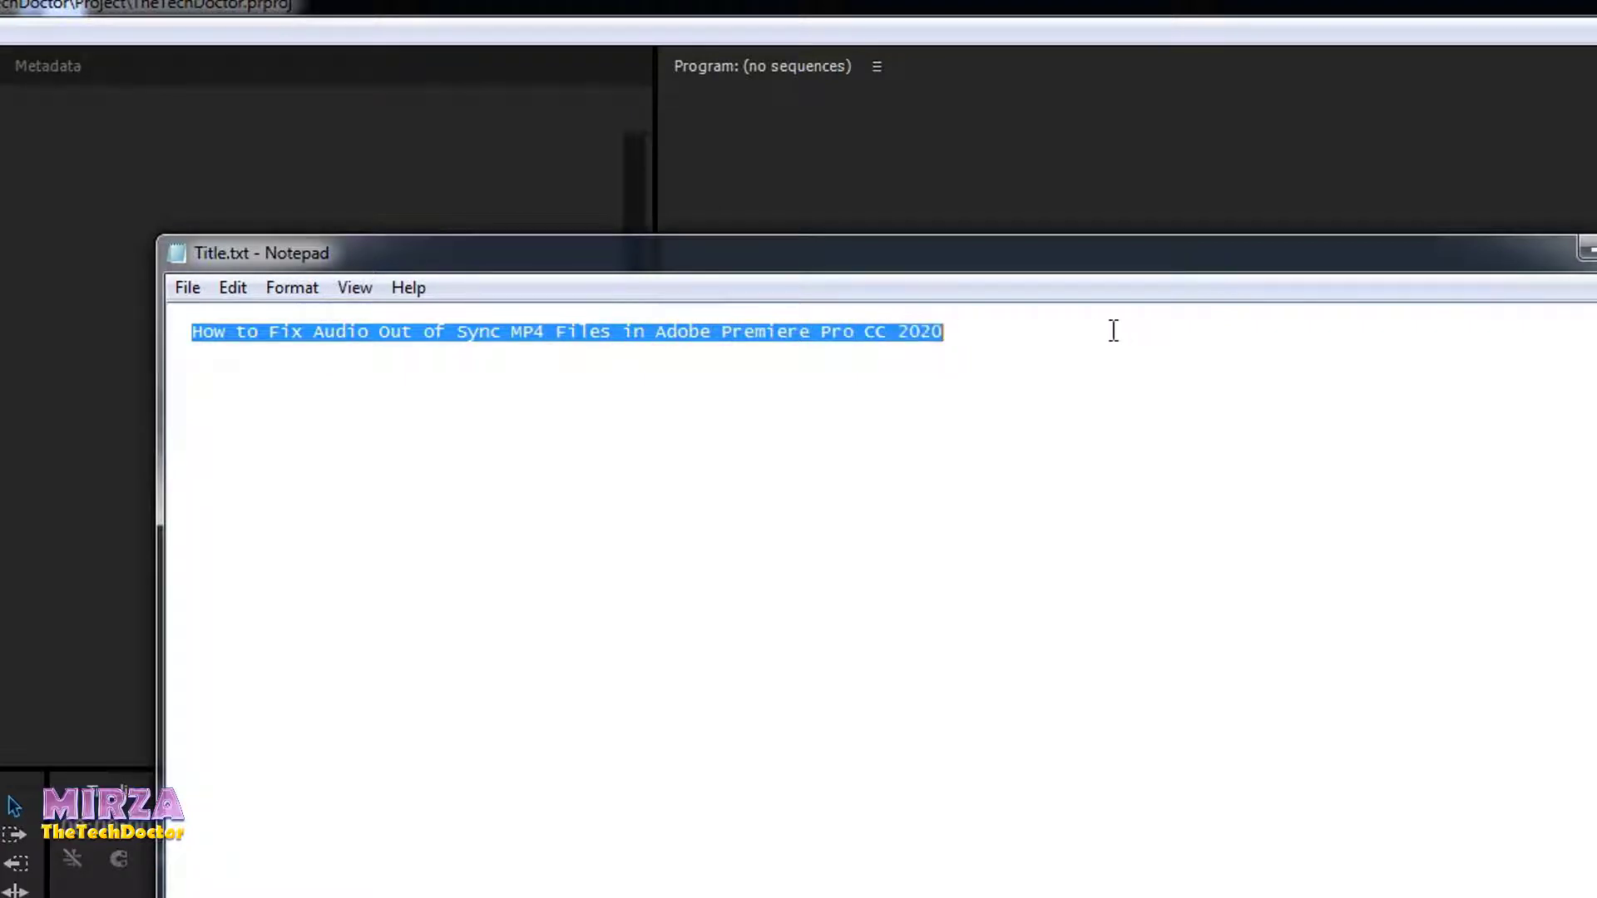
pyautogui.click(410, 382)
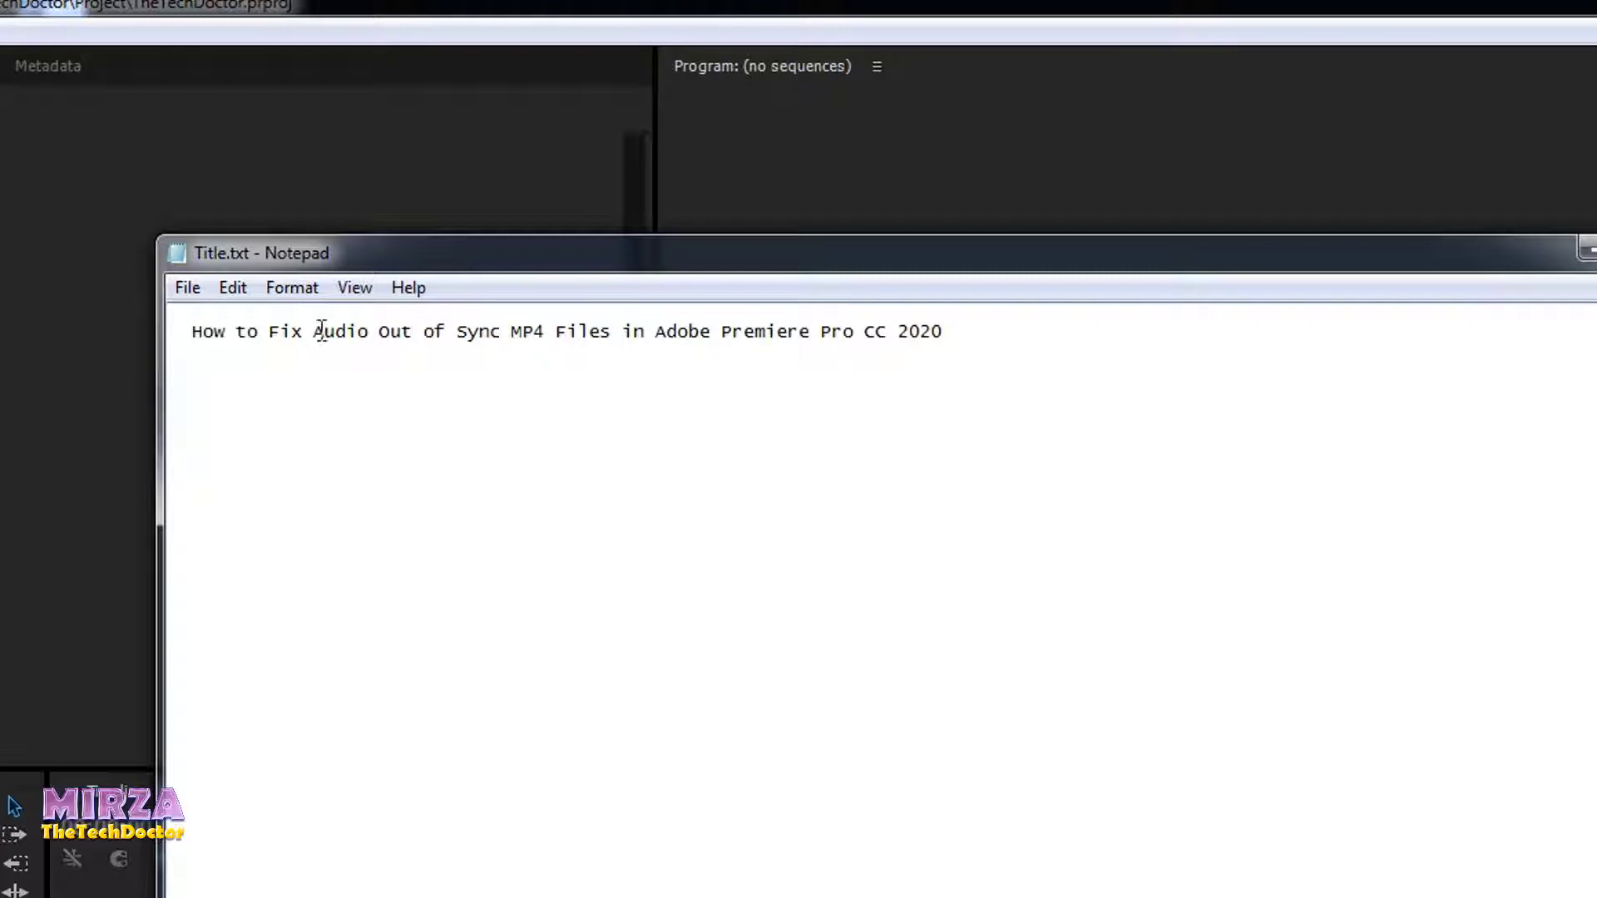
pyautogui.moveTo(321, 331); pyautogui.dragTo(500, 334)
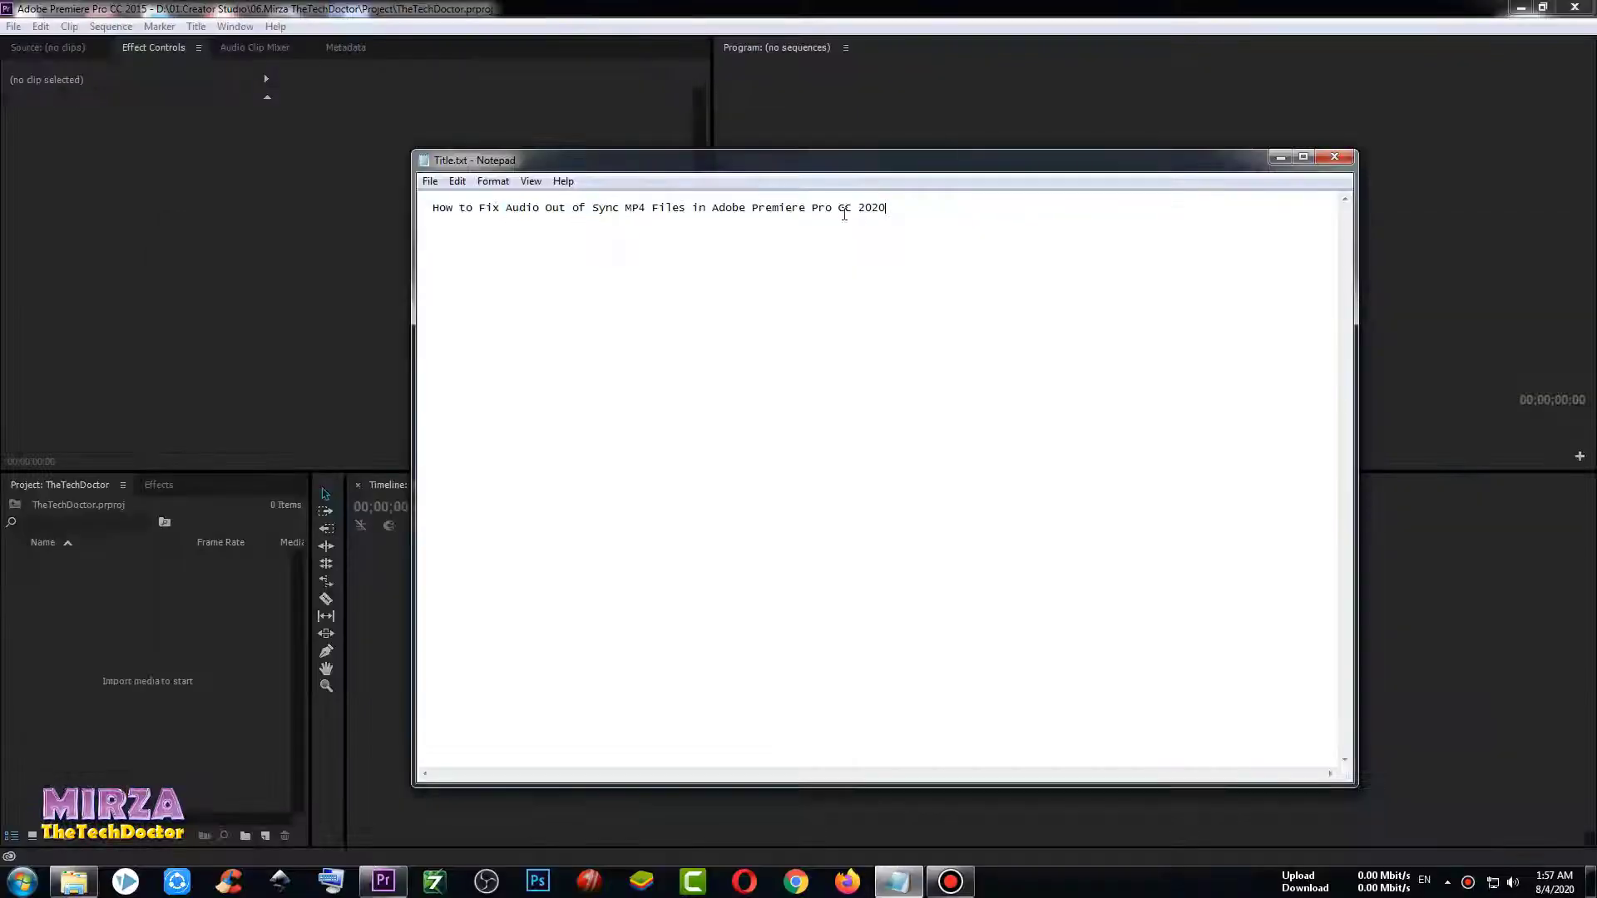
pyautogui.click(1281, 157)
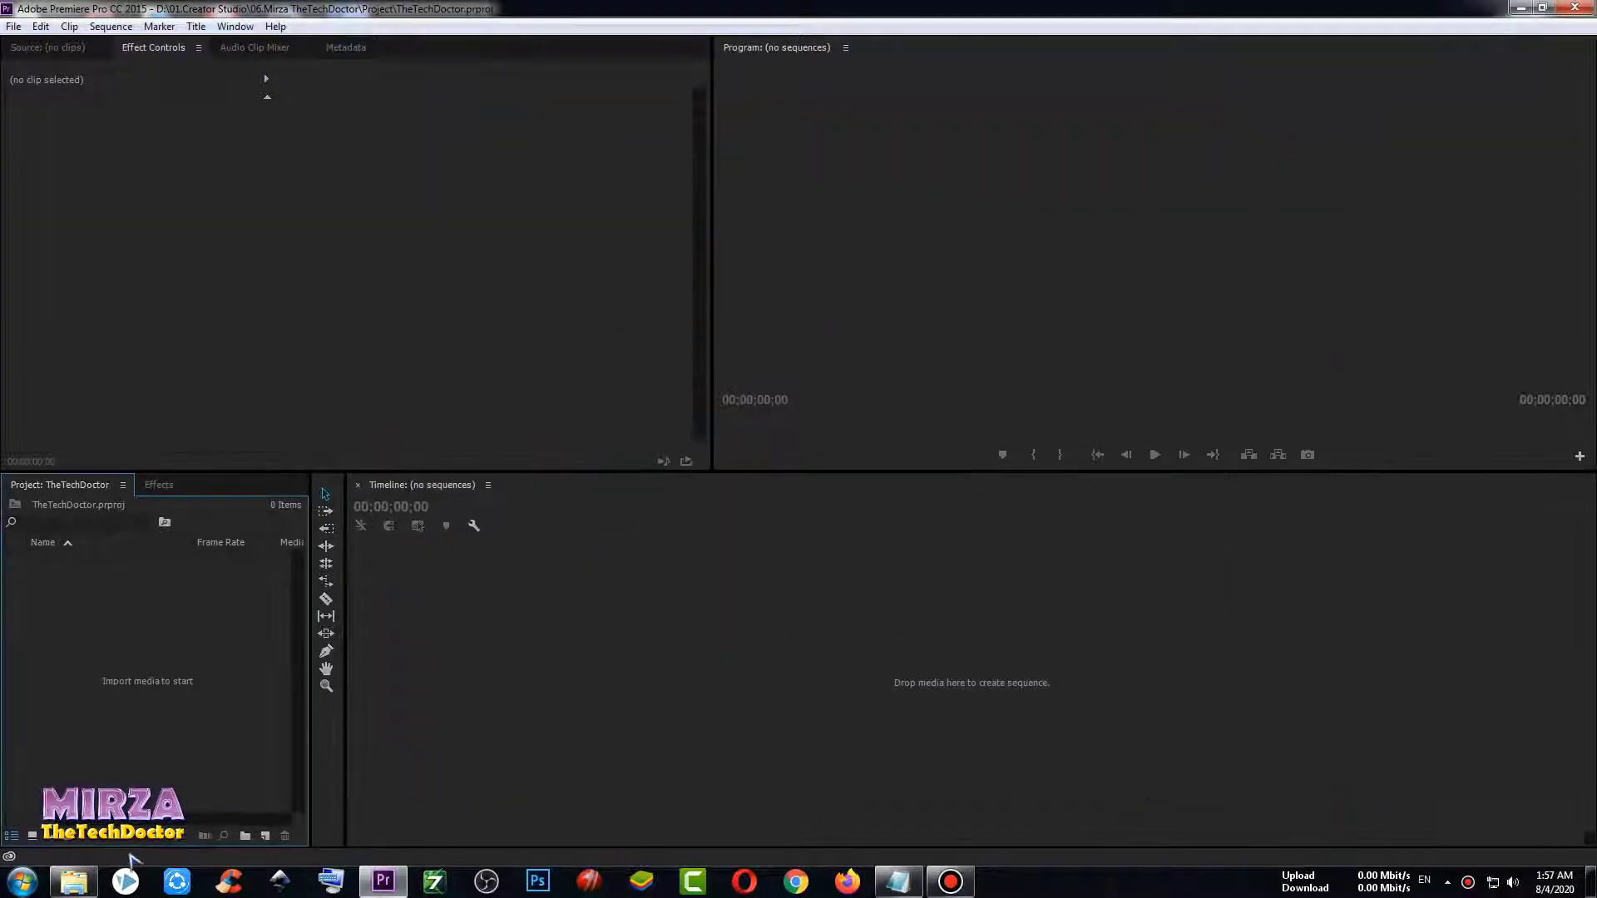
# Import Free Fire Gameplay.mp4 from Explorer and build a sequence from it on the timeline.
pyautogui.click(75, 880)
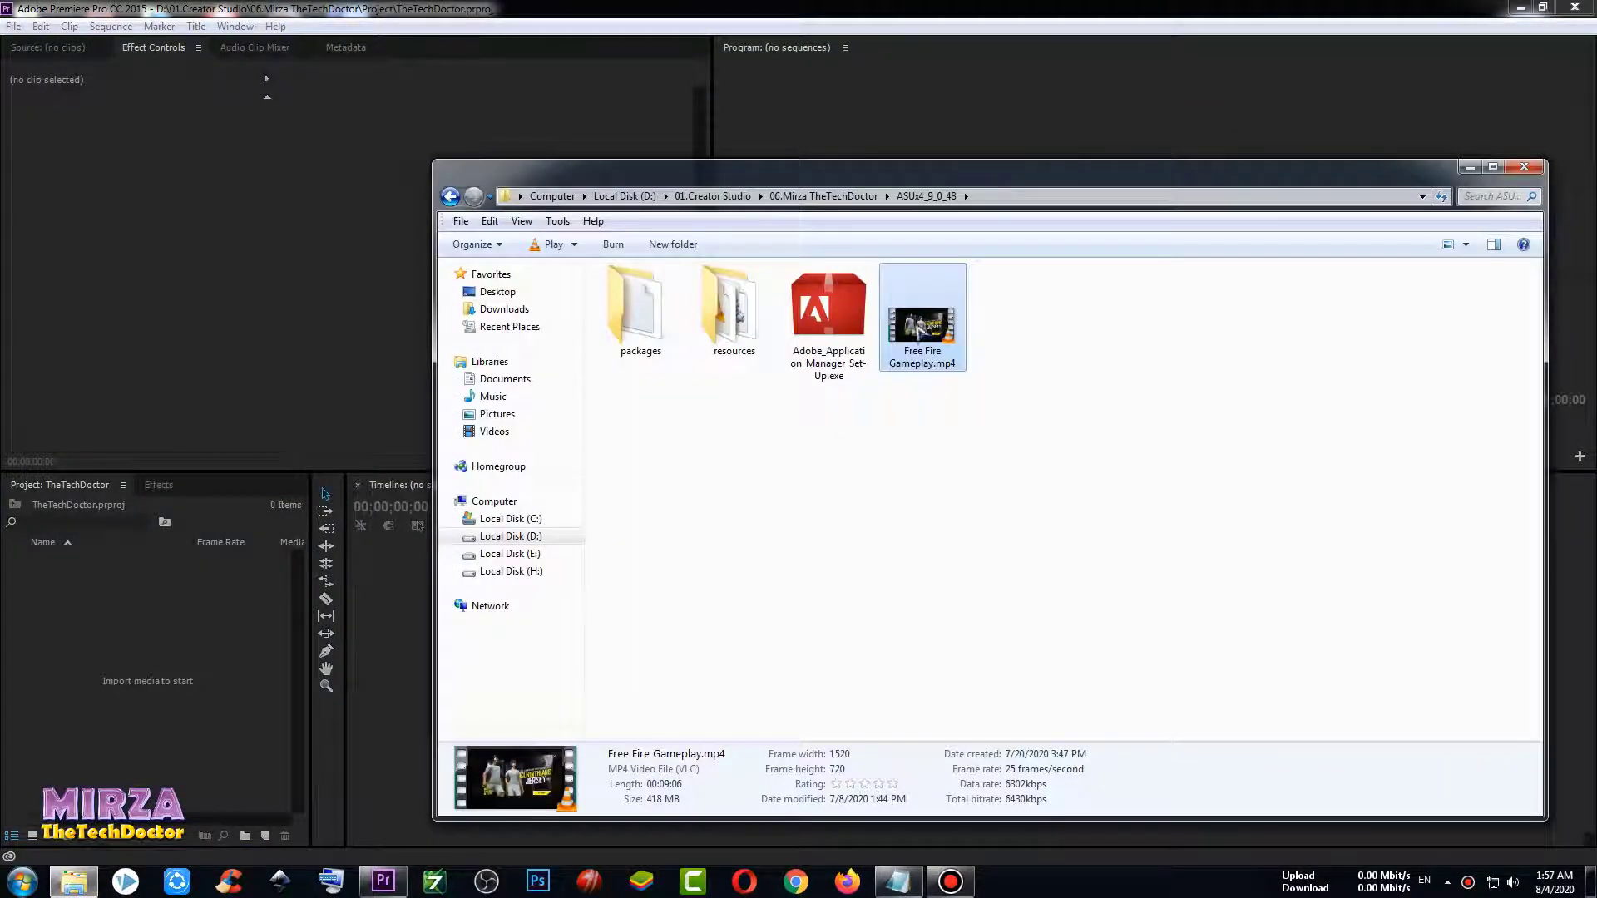
pyautogui.moveTo(918, 330); pyautogui.dragTo(199, 651)
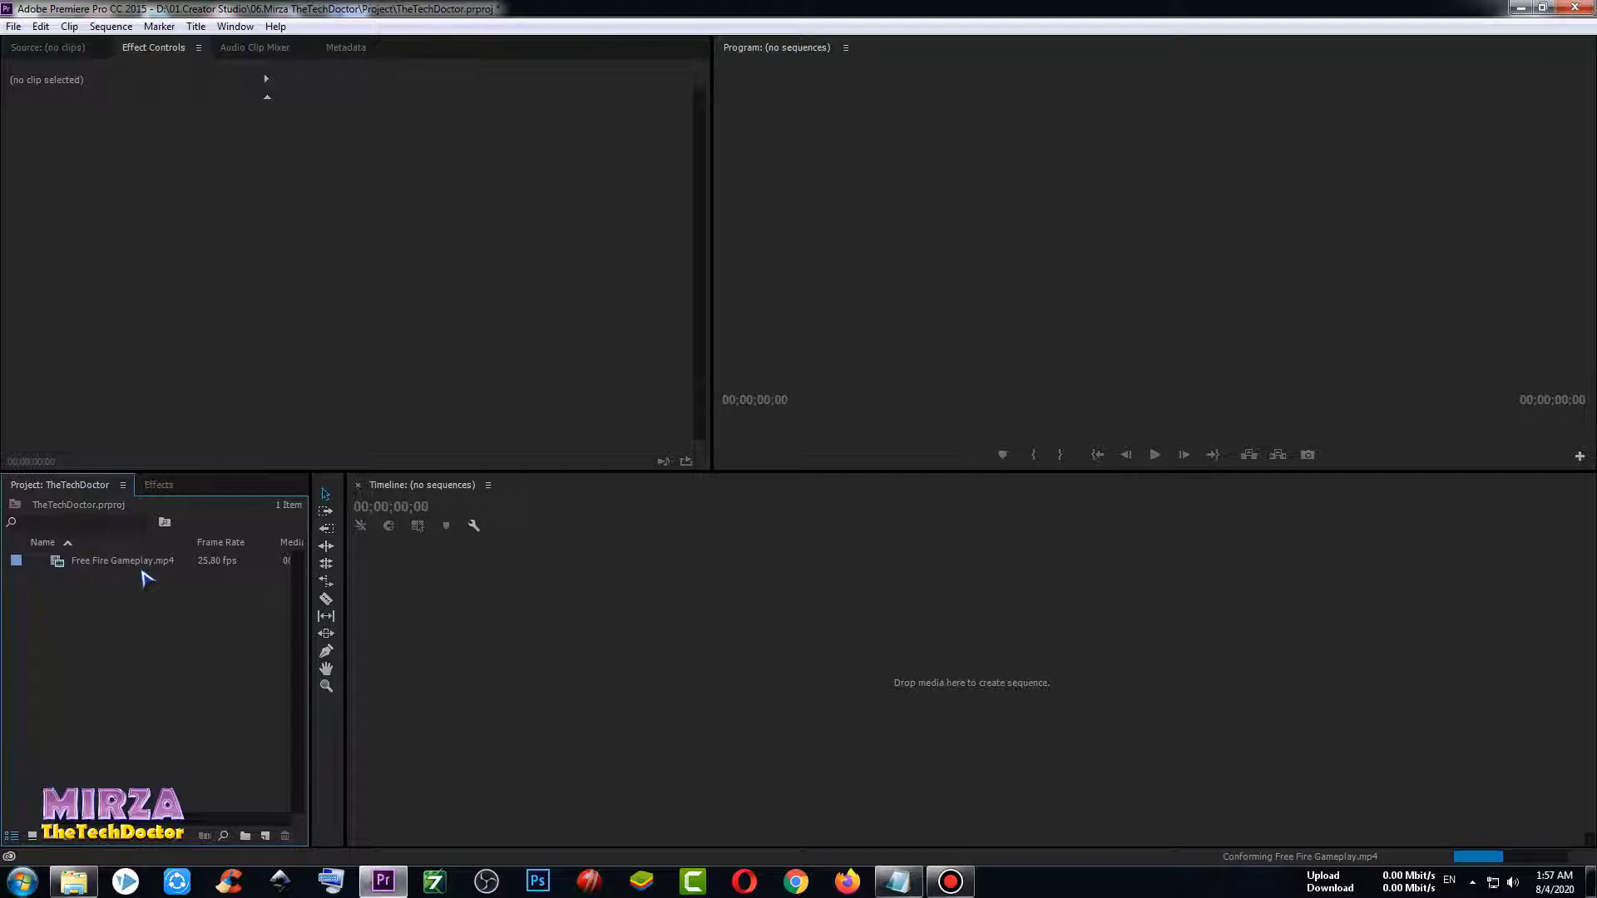
pyautogui.moveTo(142, 569); pyautogui.dragTo(471, 641)
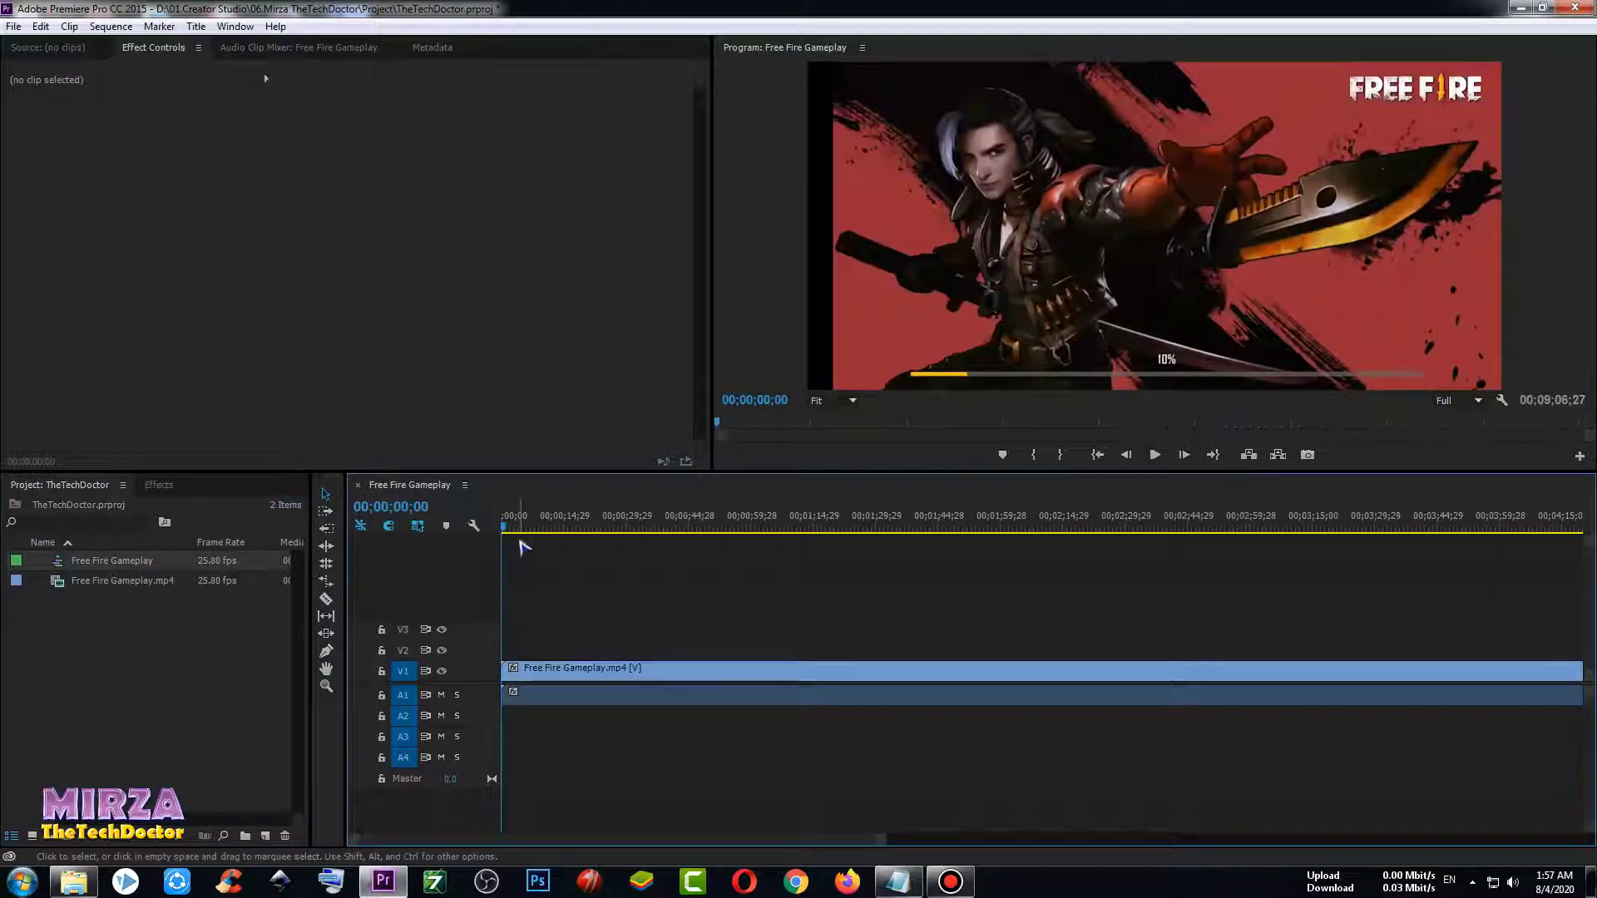
# Zoom the timeline, expand track A1's waveform, and scrub between 00;03;33;14 and 00;04;12;27.
pyautogui.moveTo(883, 839); pyautogui.dragTo(1232, 838)
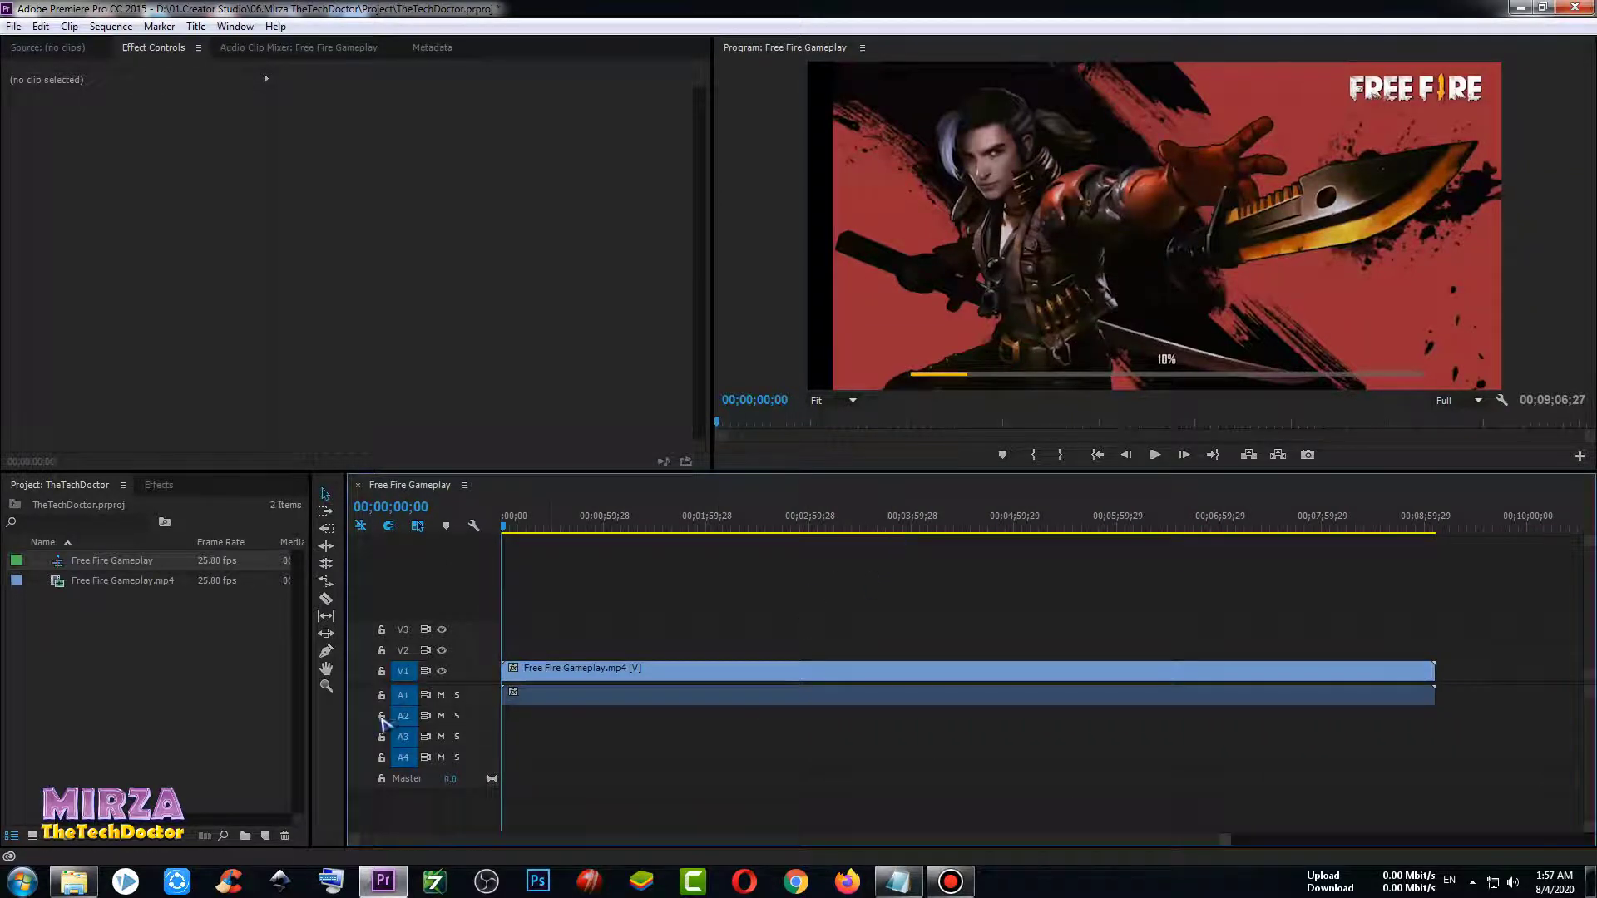
pyautogui.doubleClick(434, 704)
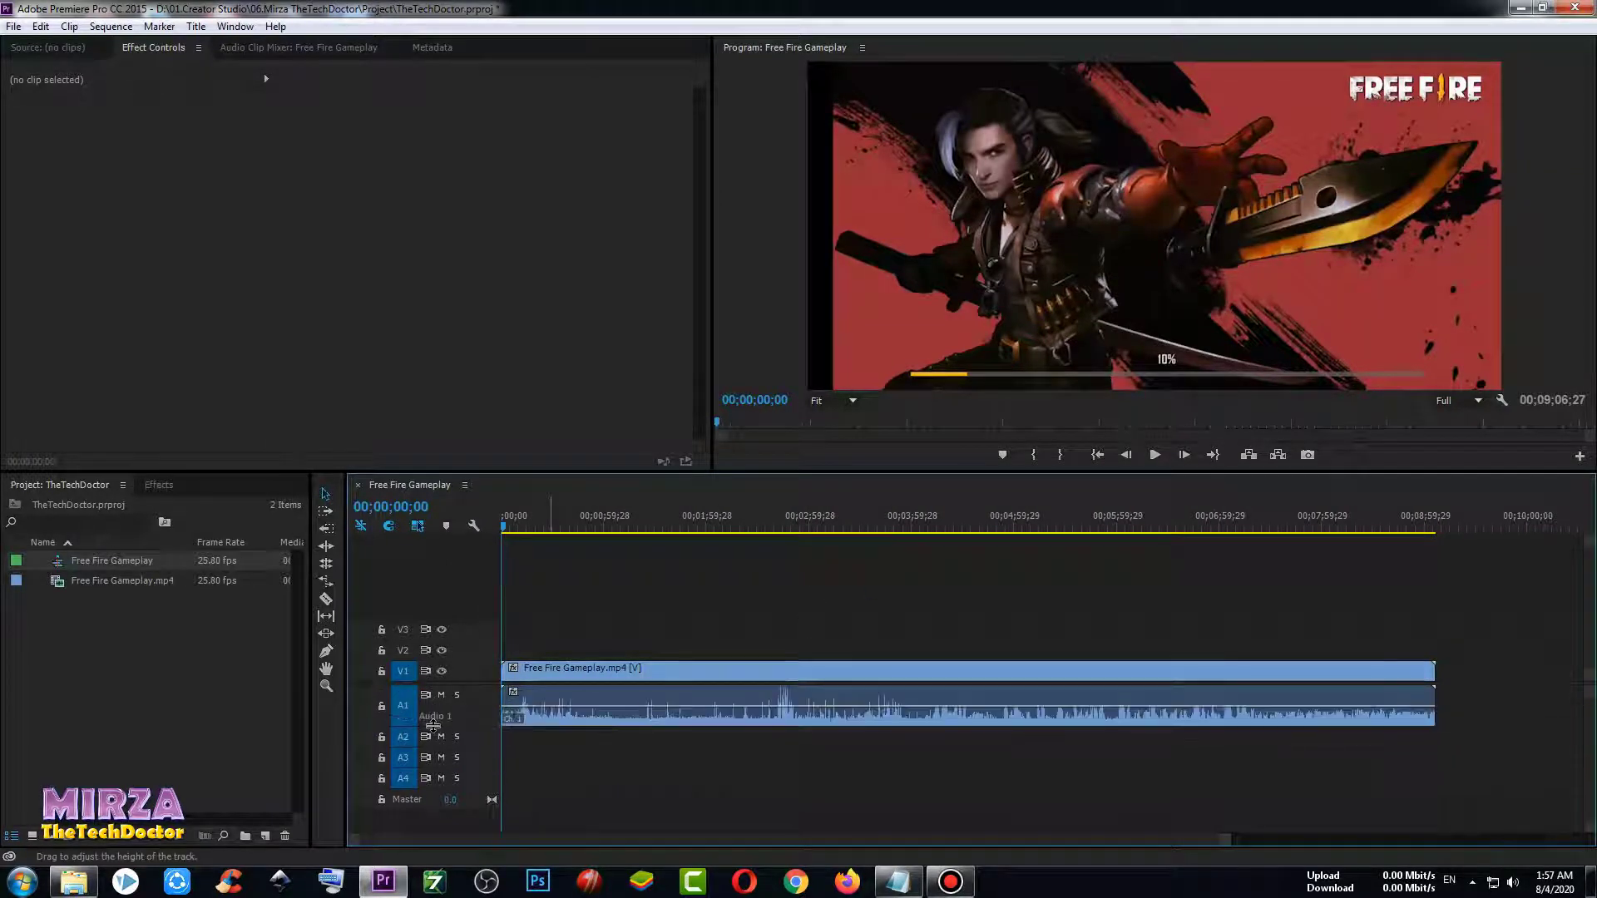
pyautogui.click(867, 528)
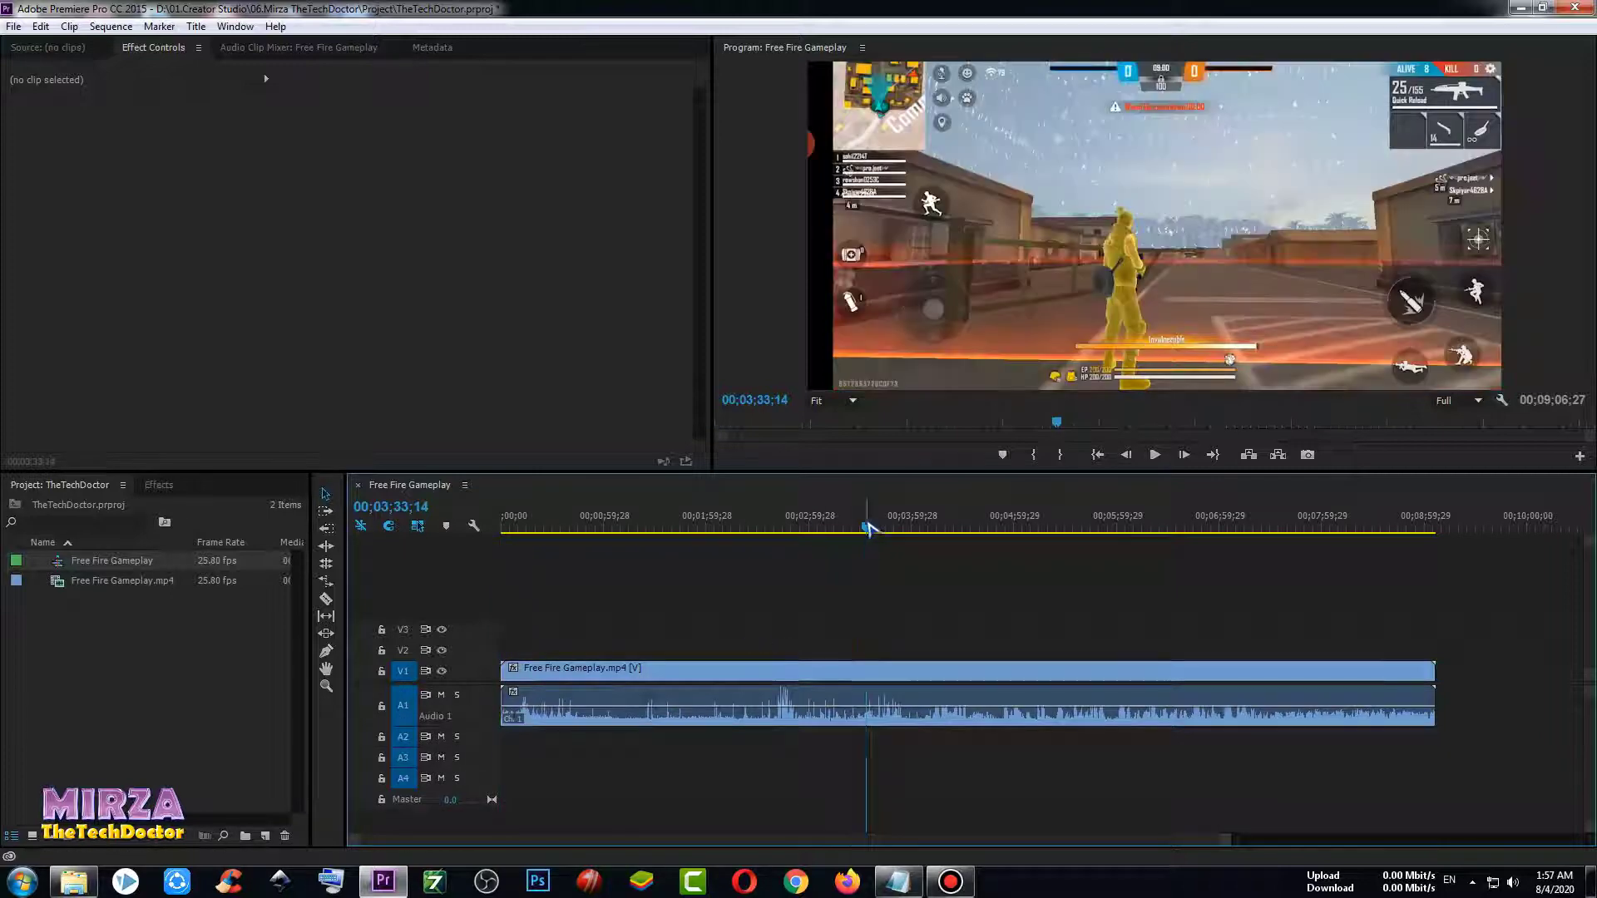
pyautogui.click(932, 527)
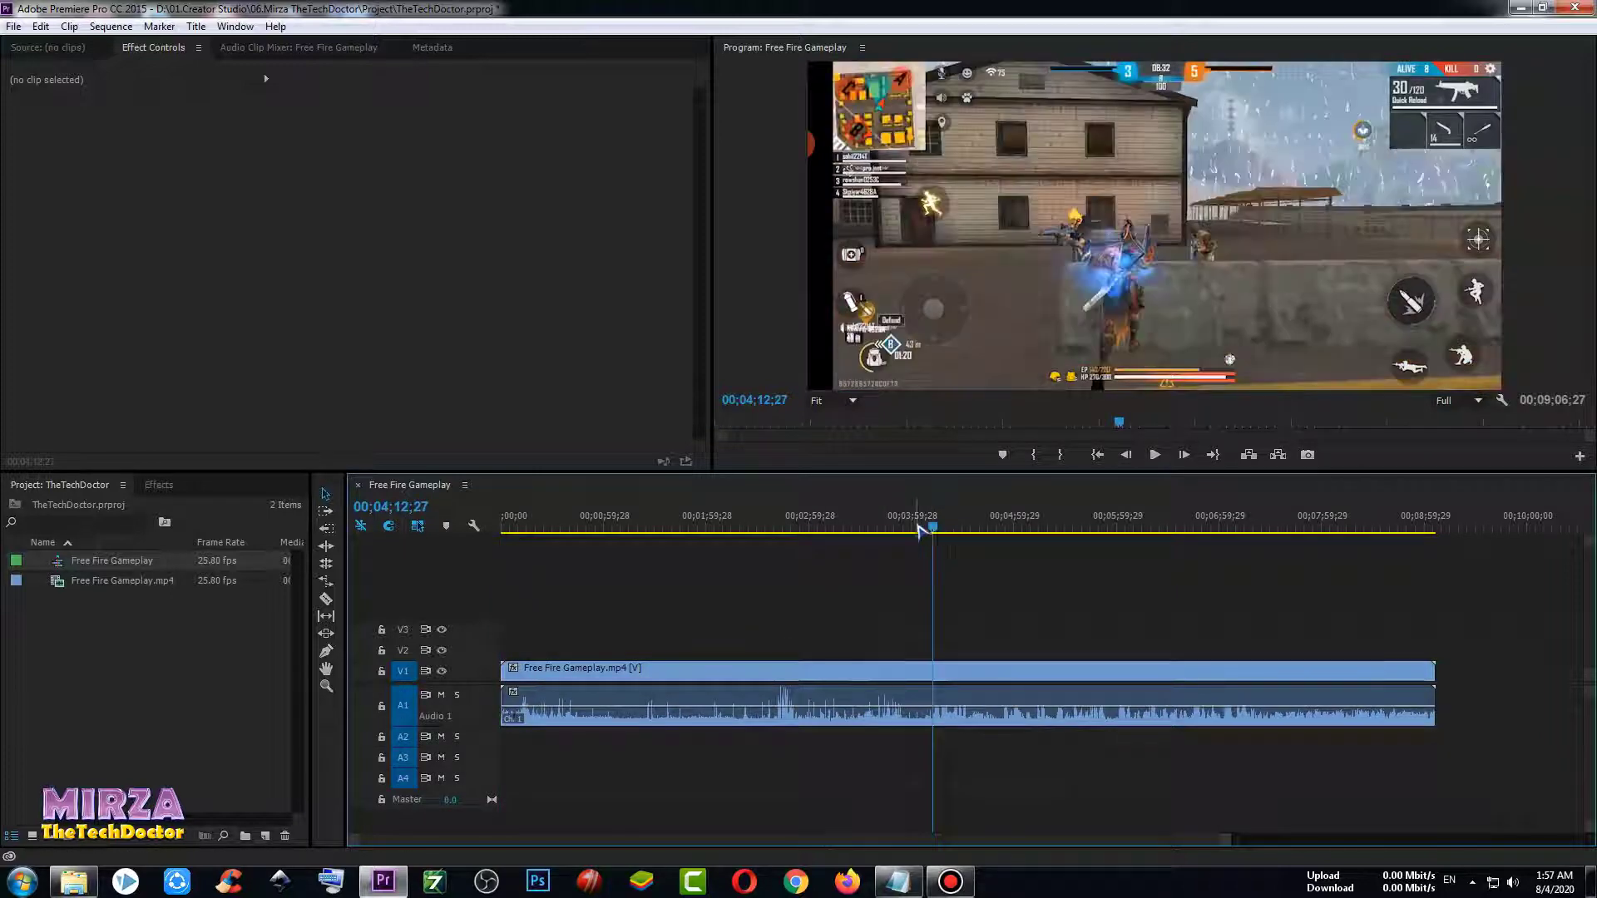
pyautogui.click(916, 527)
pyautogui.press('space')
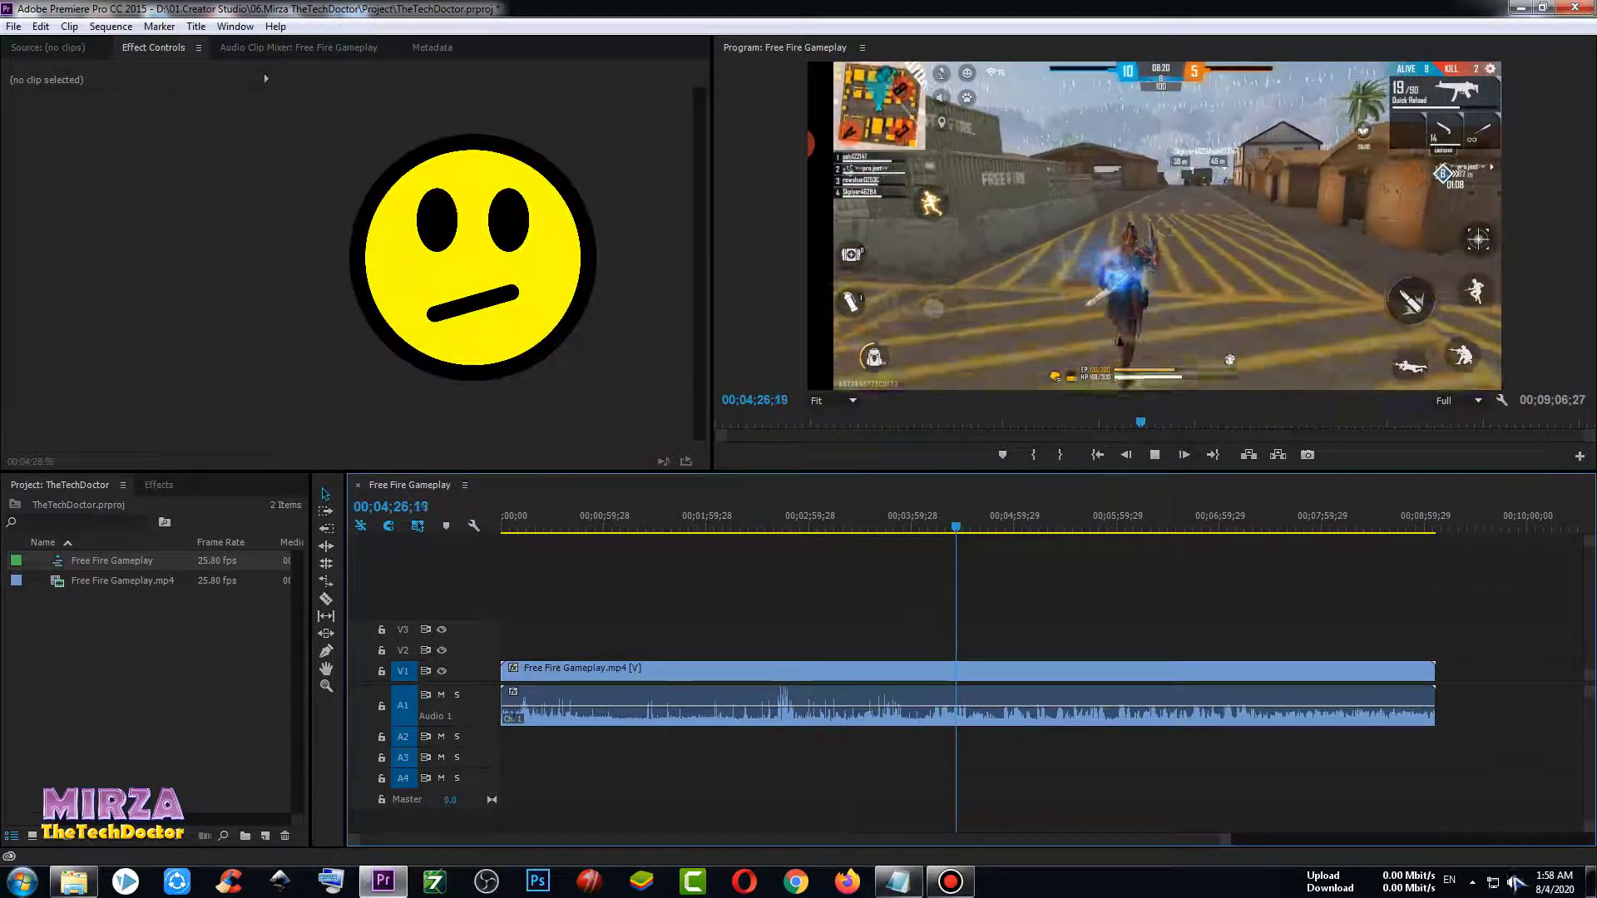
pyautogui.click(1513, 882)
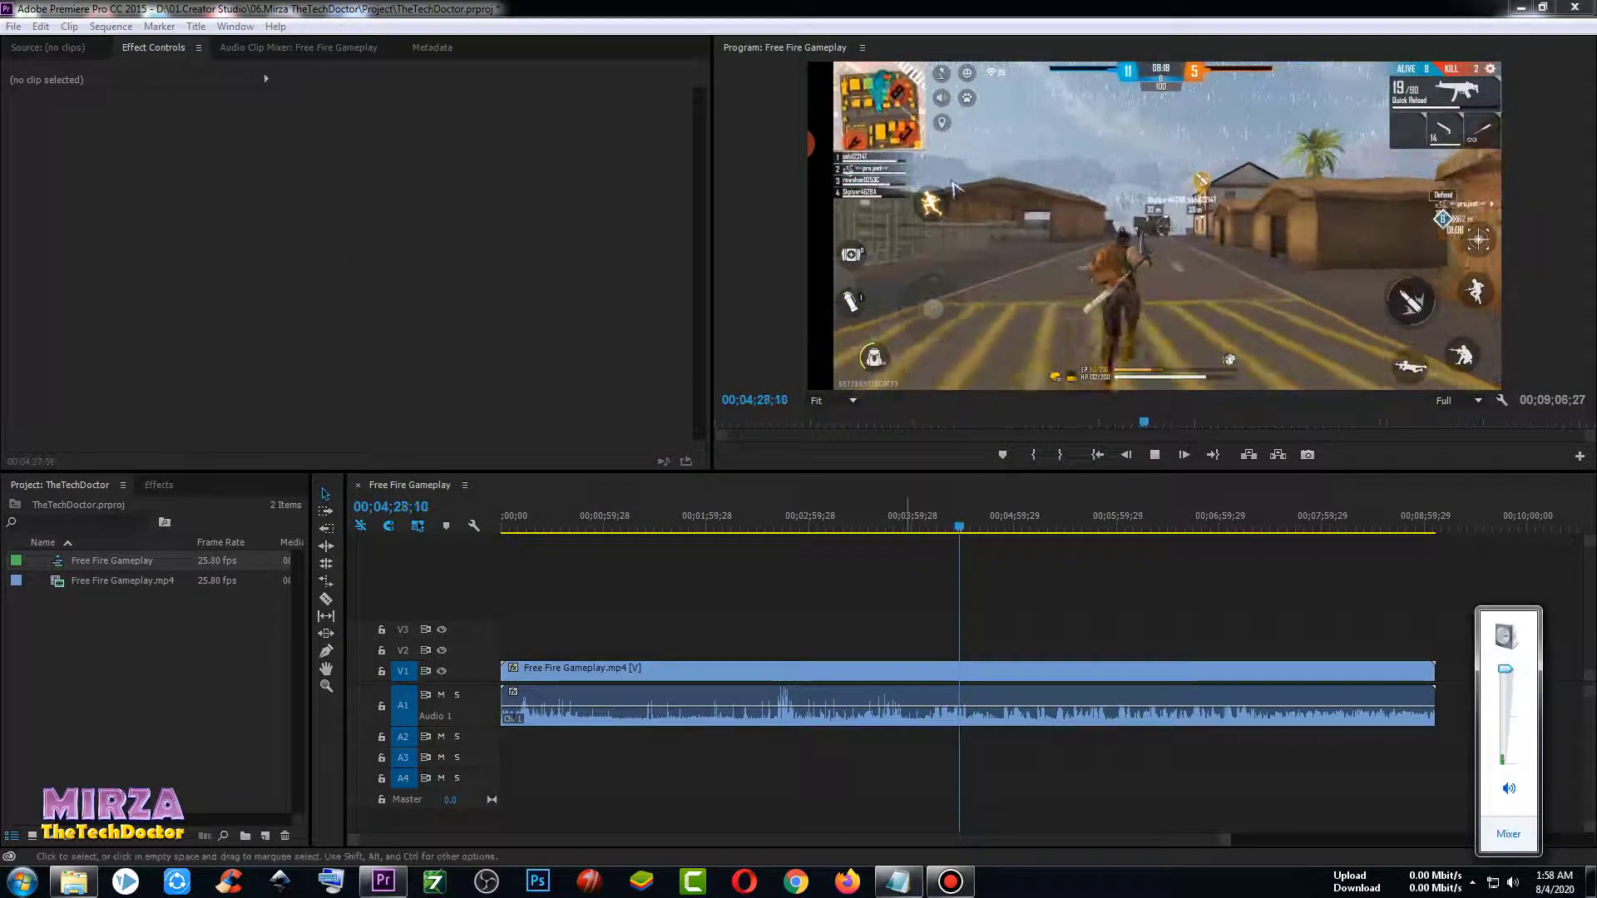
pyautogui.click(975, 546)
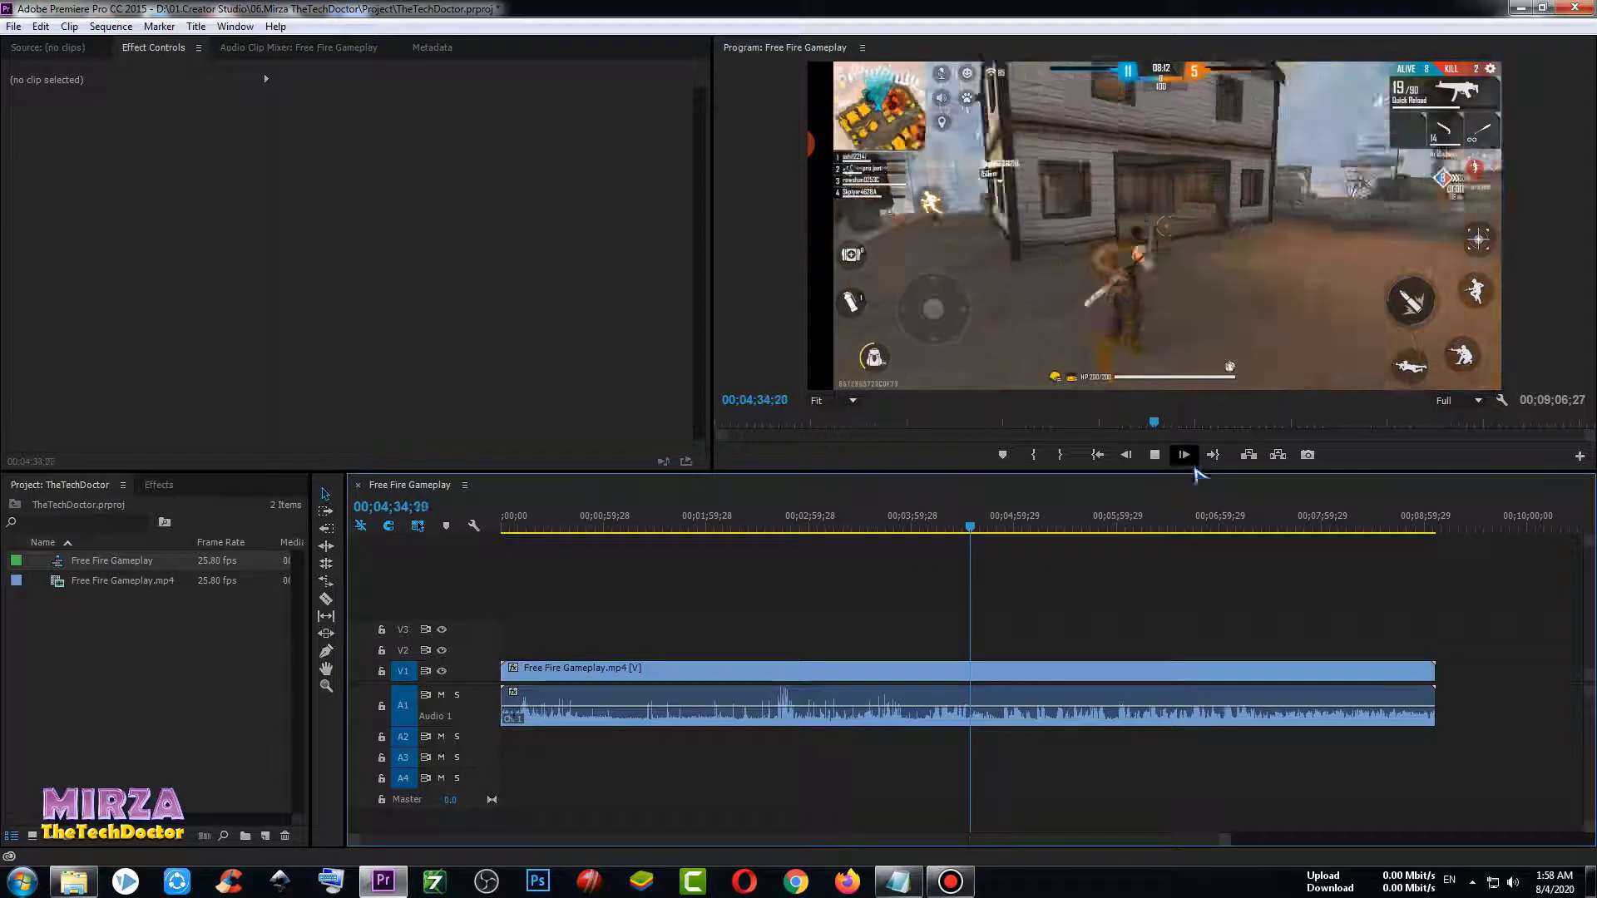
pyautogui.click(1003, 527)
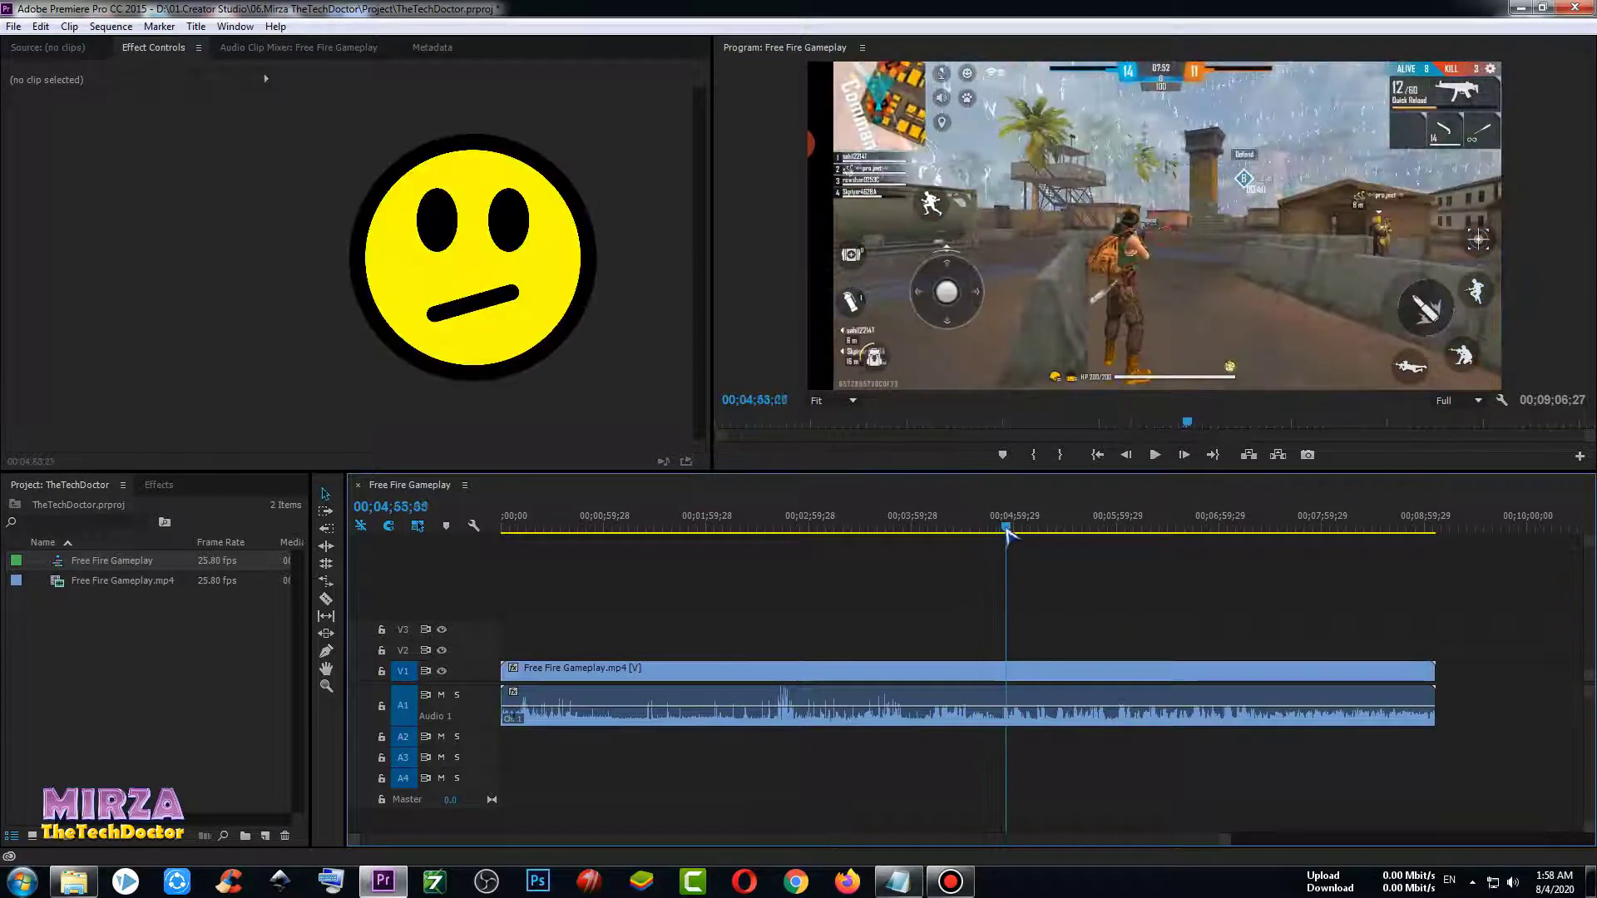
pyautogui.moveTo(1003, 533); pyautogui.dragTo(997, 529)
pyautogui.click(1155, 455)
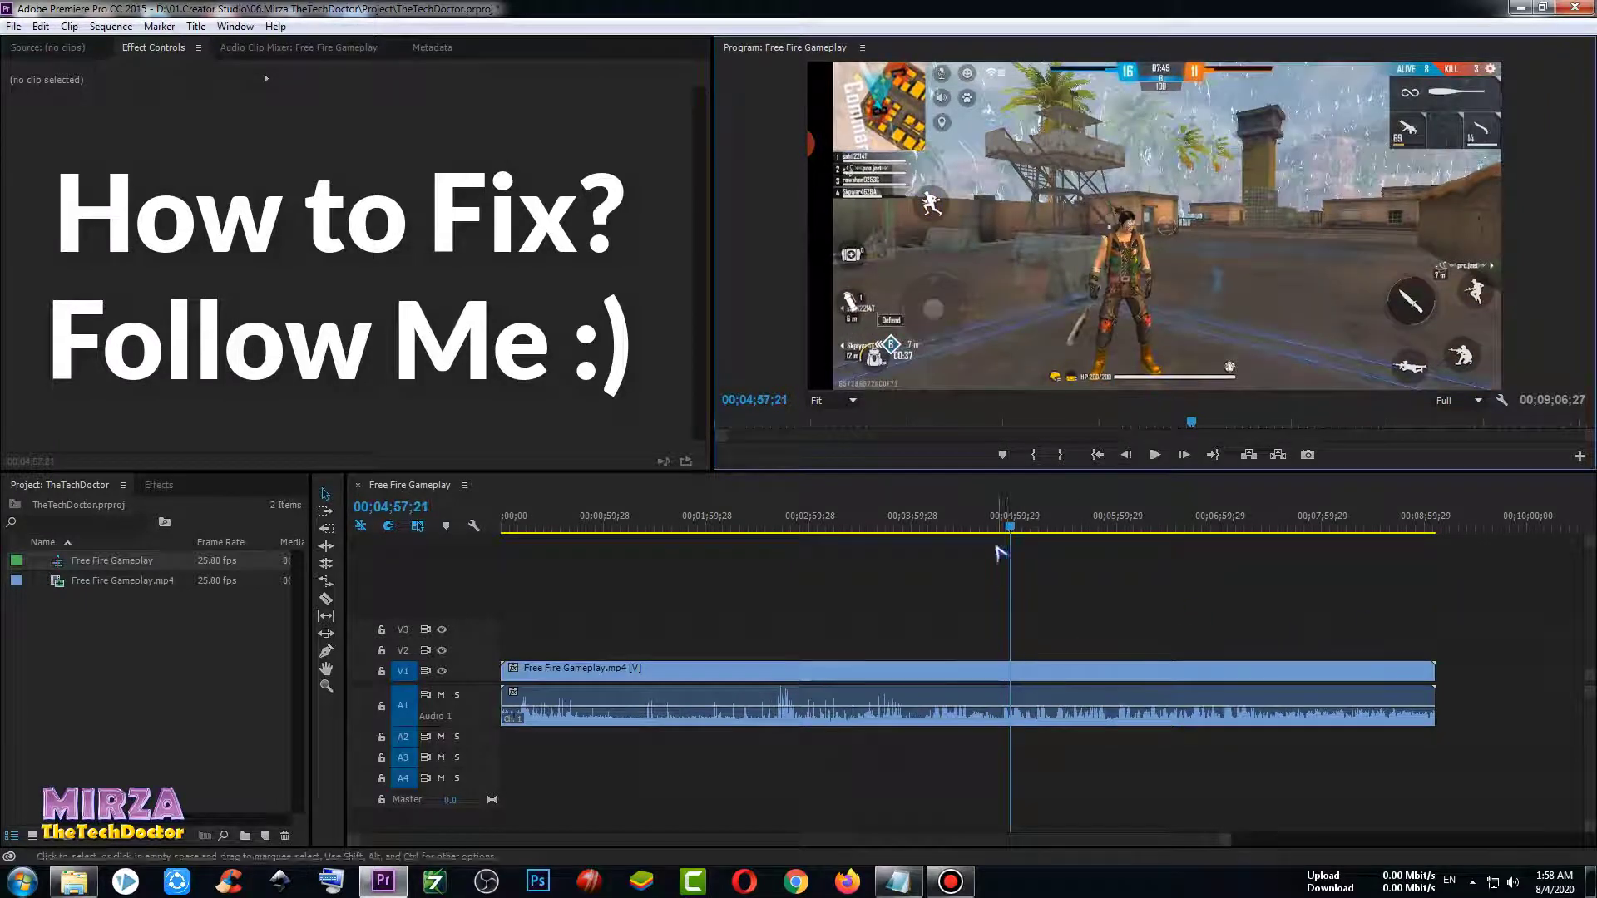
pyautogui.press('space')
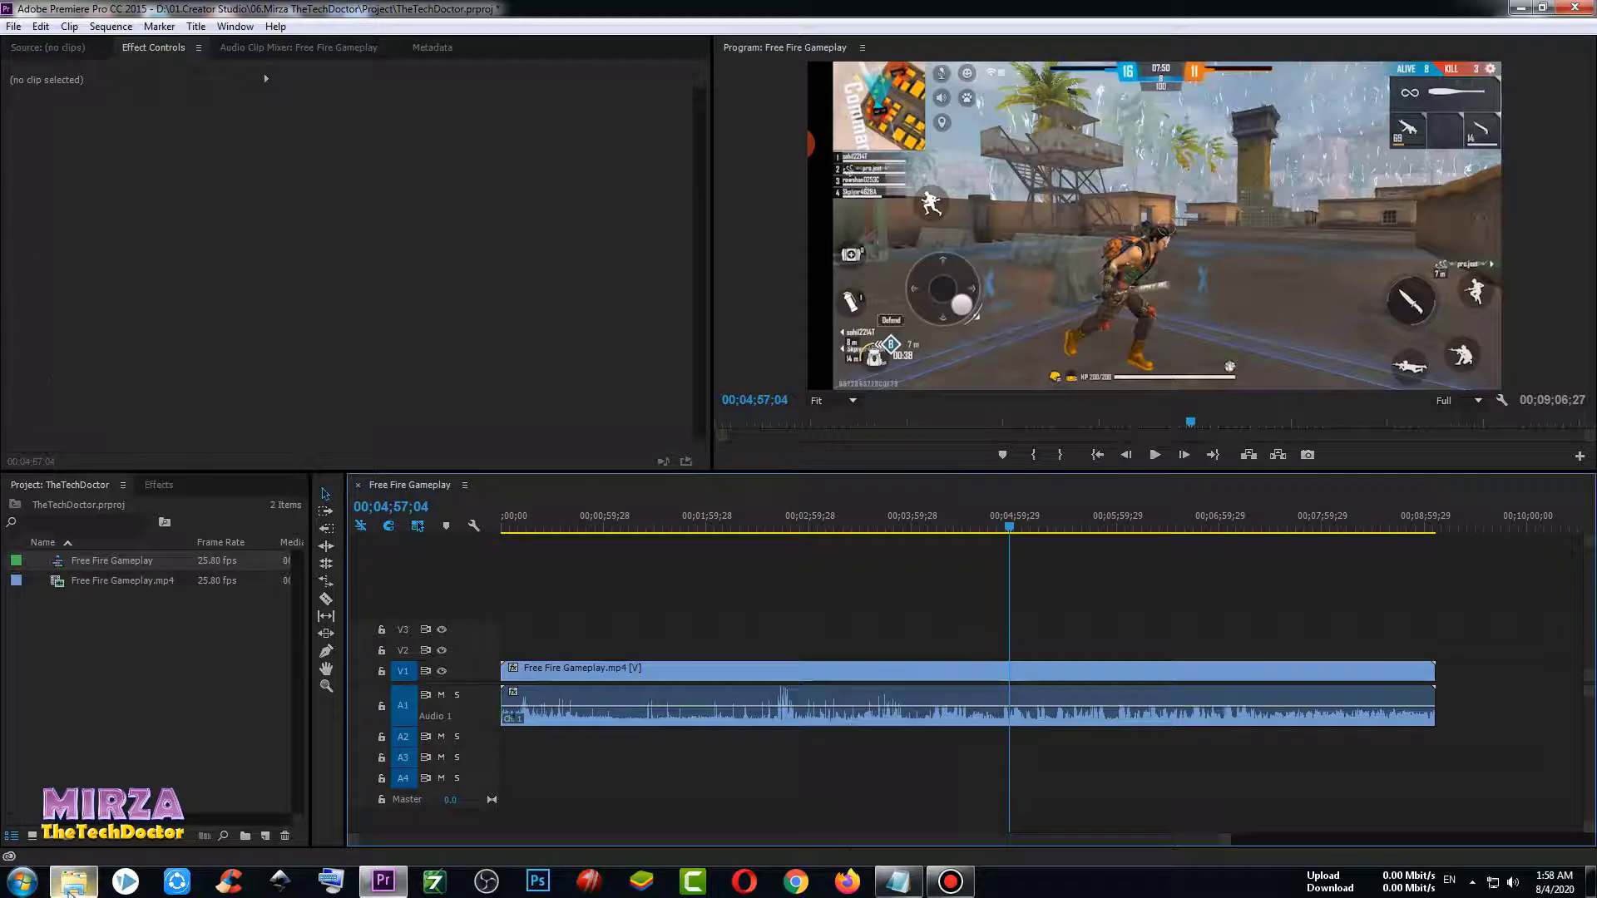
# Copy Free Fire Gameplay.mp4 in its Explorer folder.
pyautogui.moveTo(71, 883)
pyautogui.click(108, 791)
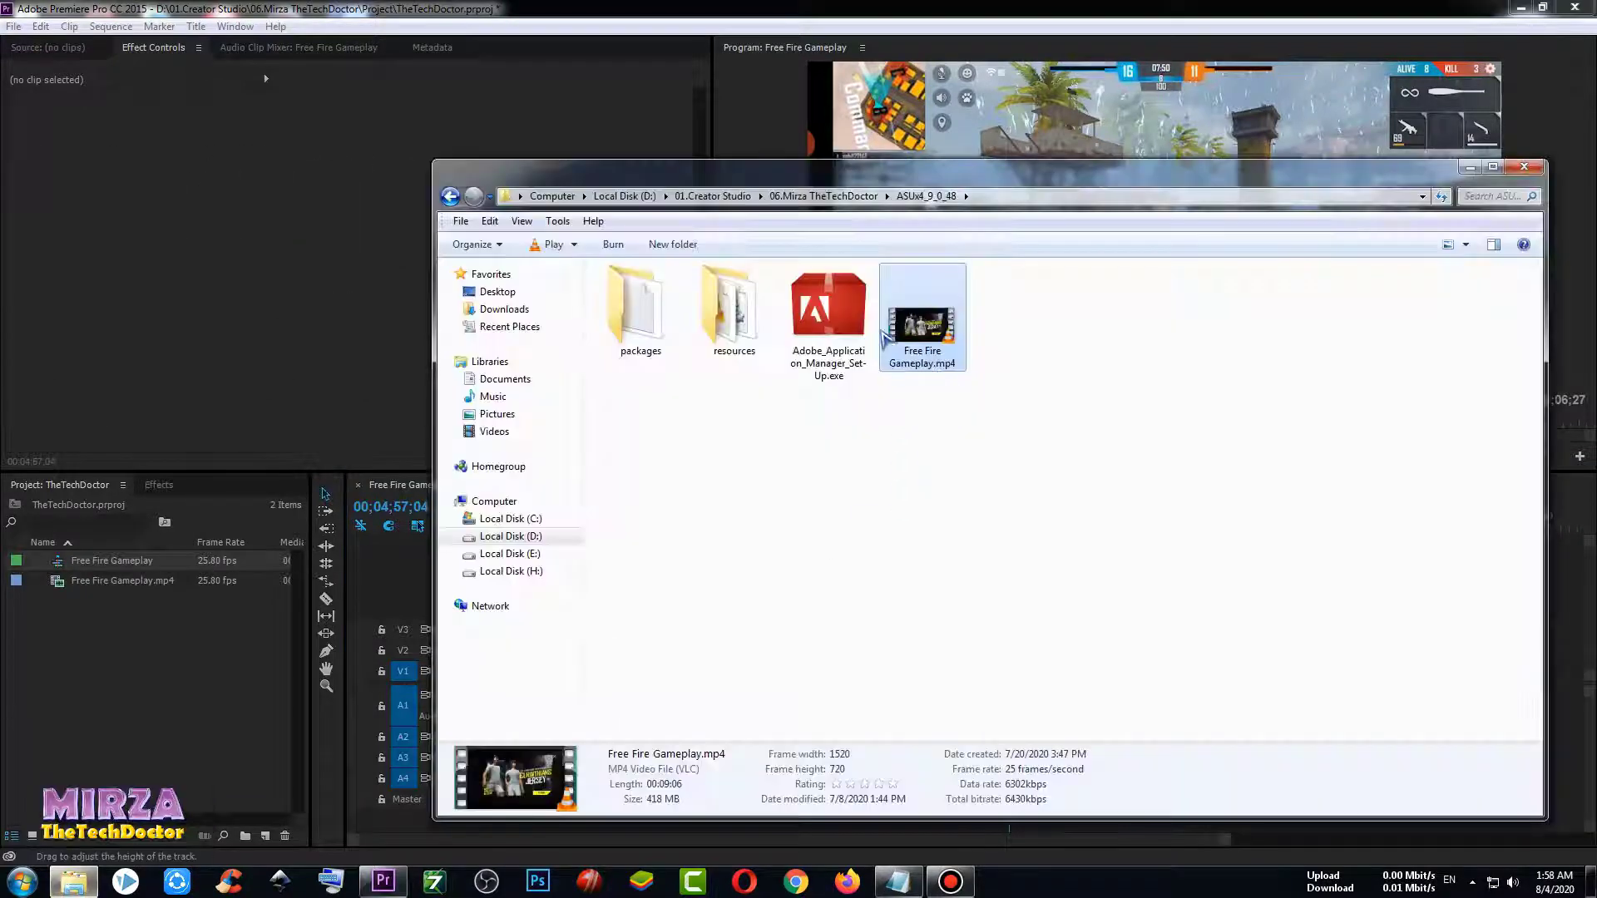
pyautogui.click(1048, 407)
pyautogui.click(944, 362)
pyautogui.rightClick(921, 325)
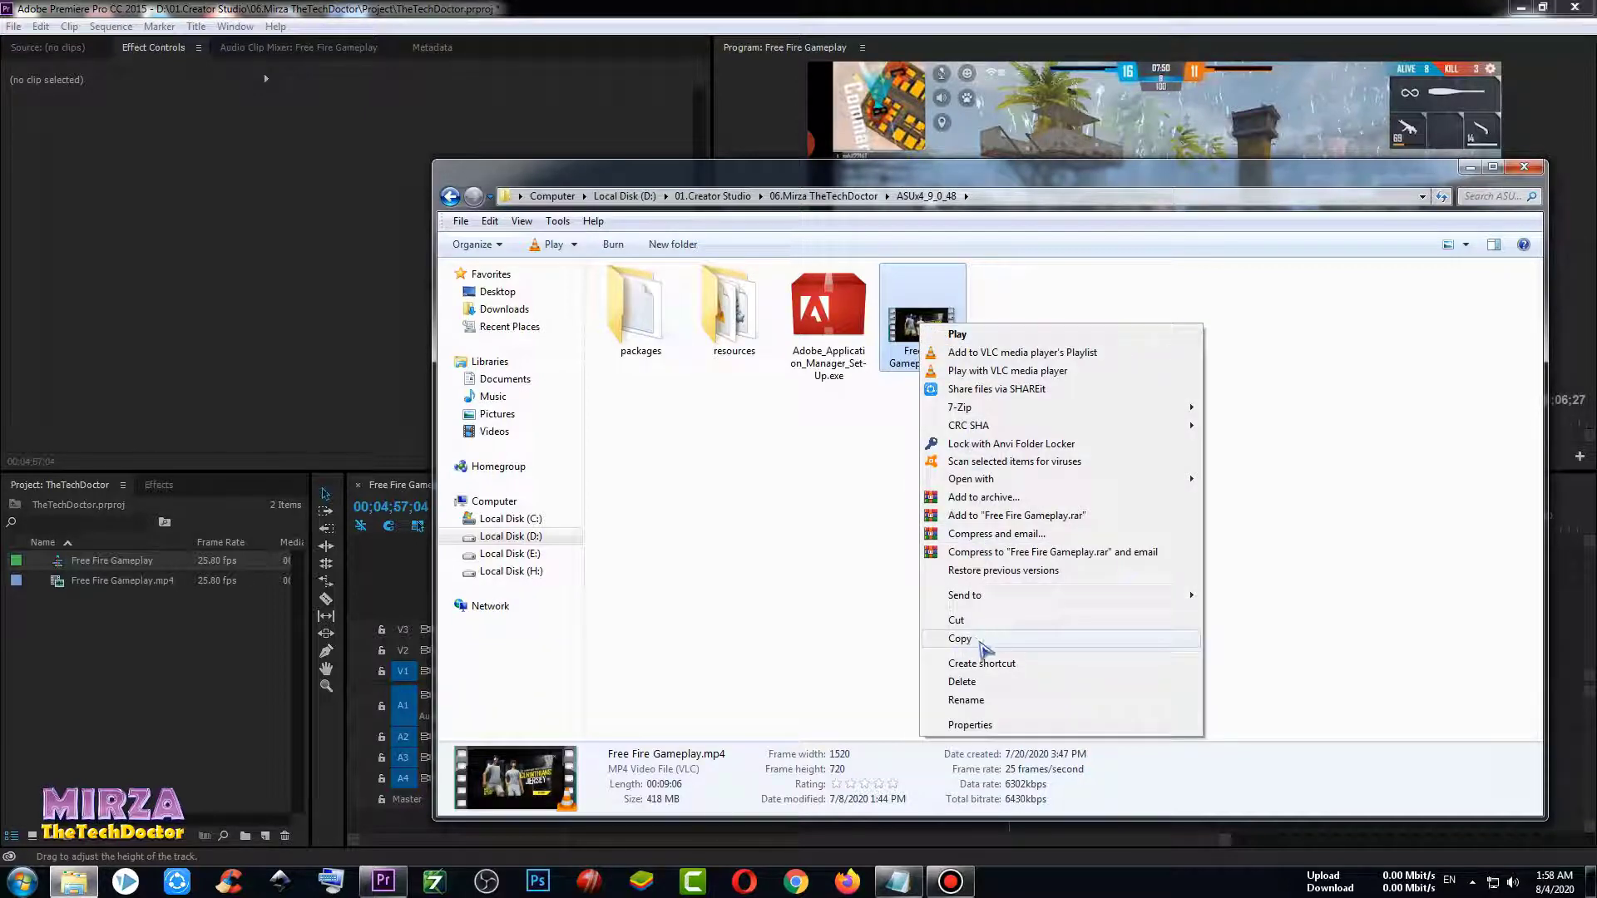
pyautogui.click(958, 641)
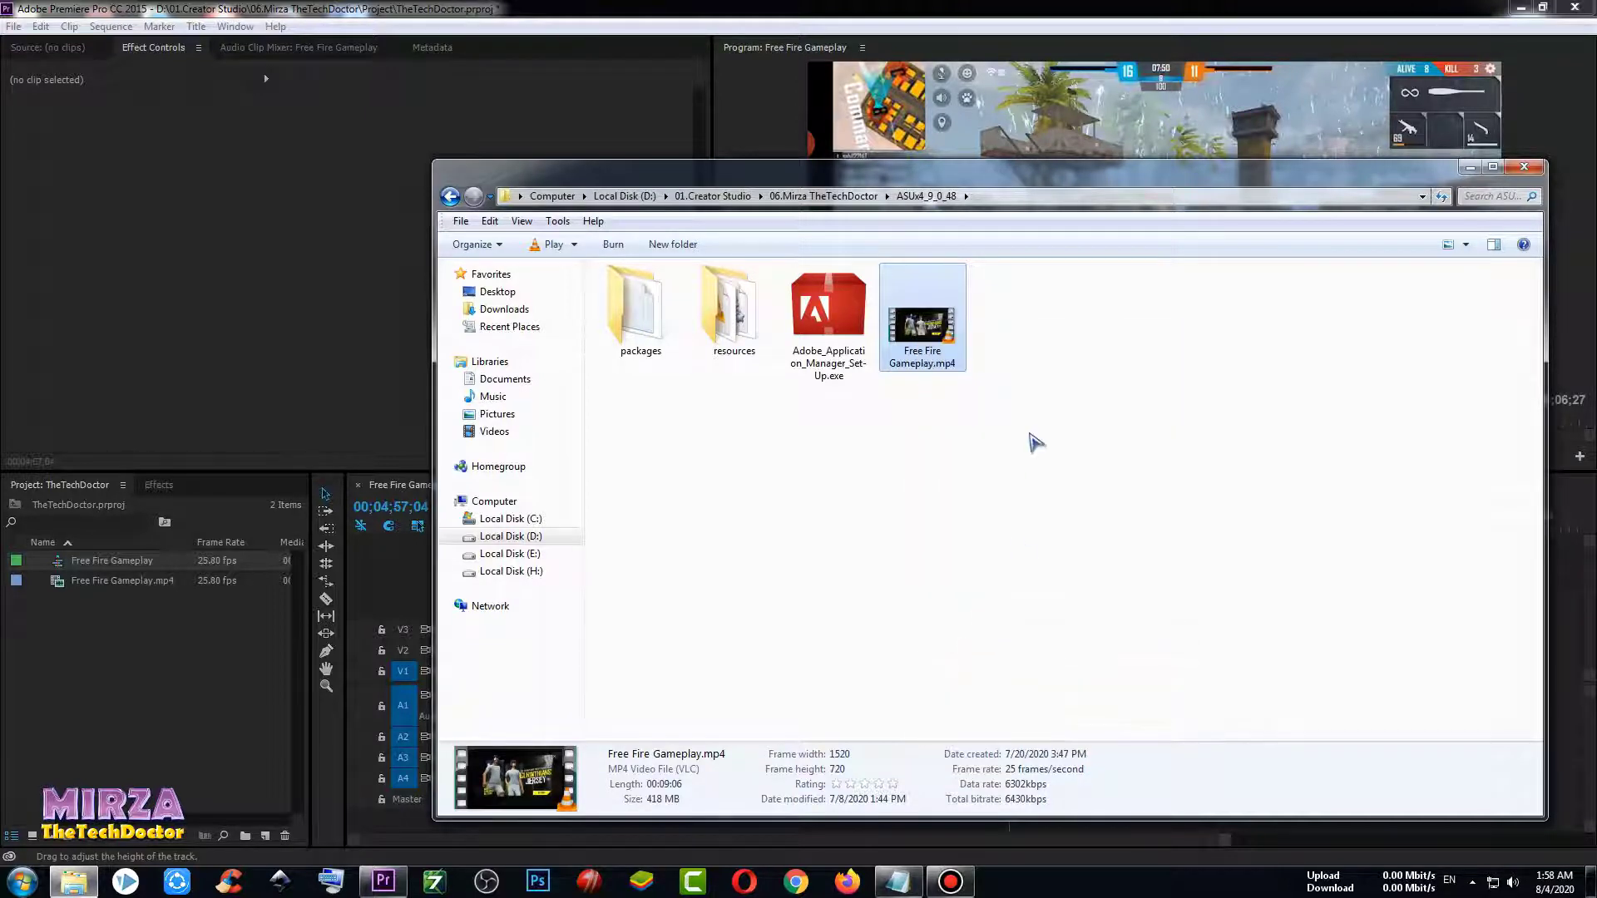
# Paste the duplicate into the same folder and select Free Fire Gameplay - Copy.mp4.
pyautogui.rightClick(1031, 368)
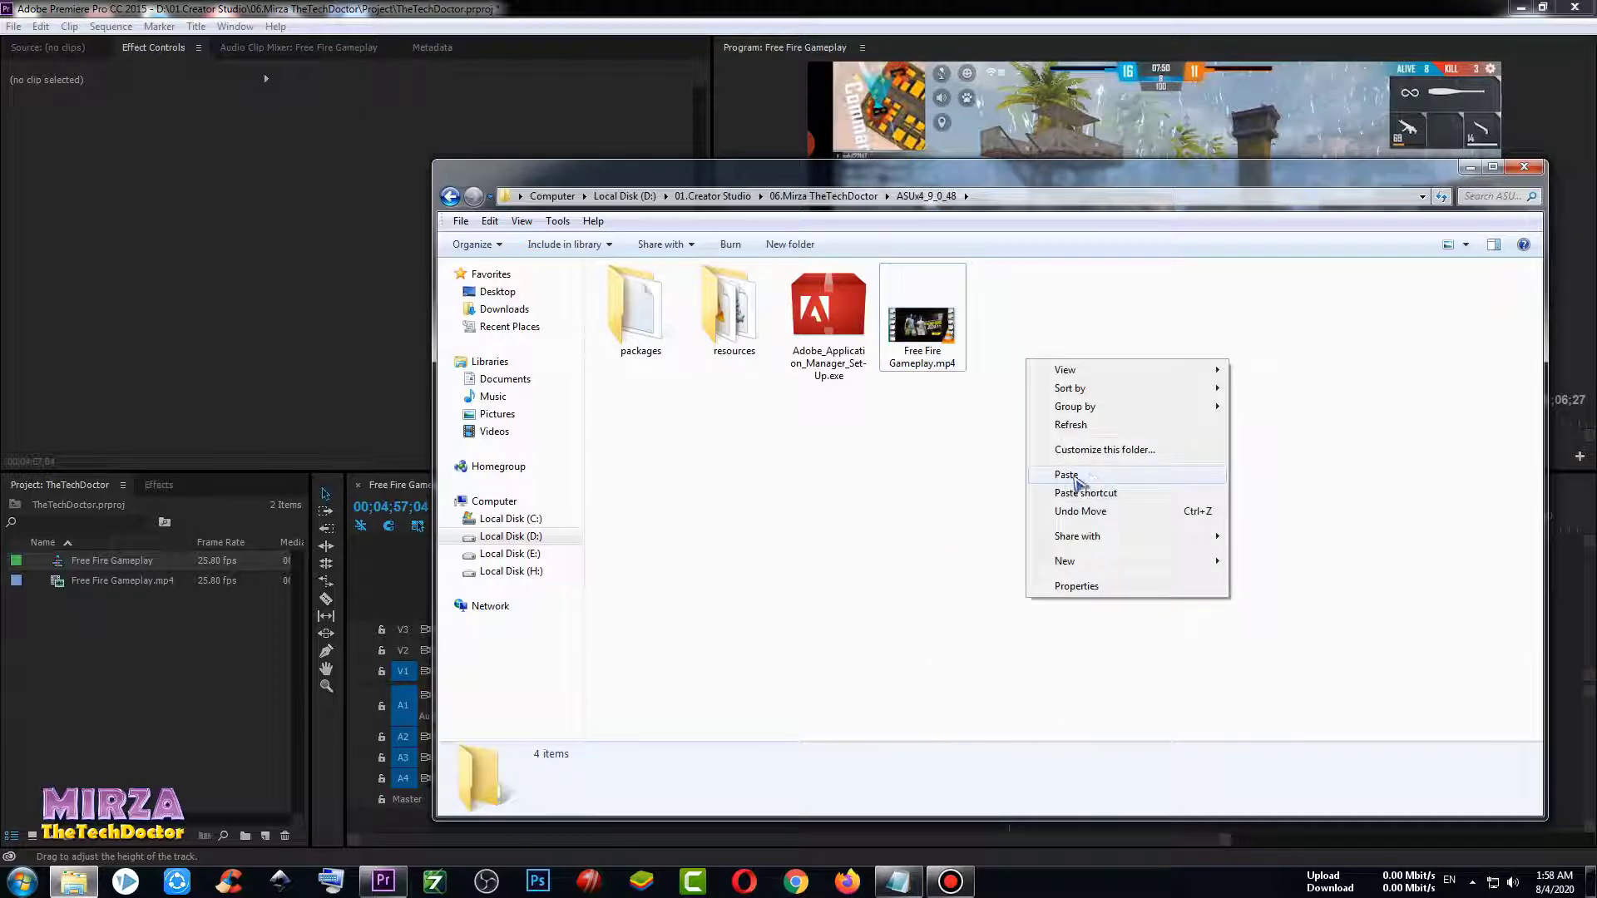
pyautogui.click(1076, 475)
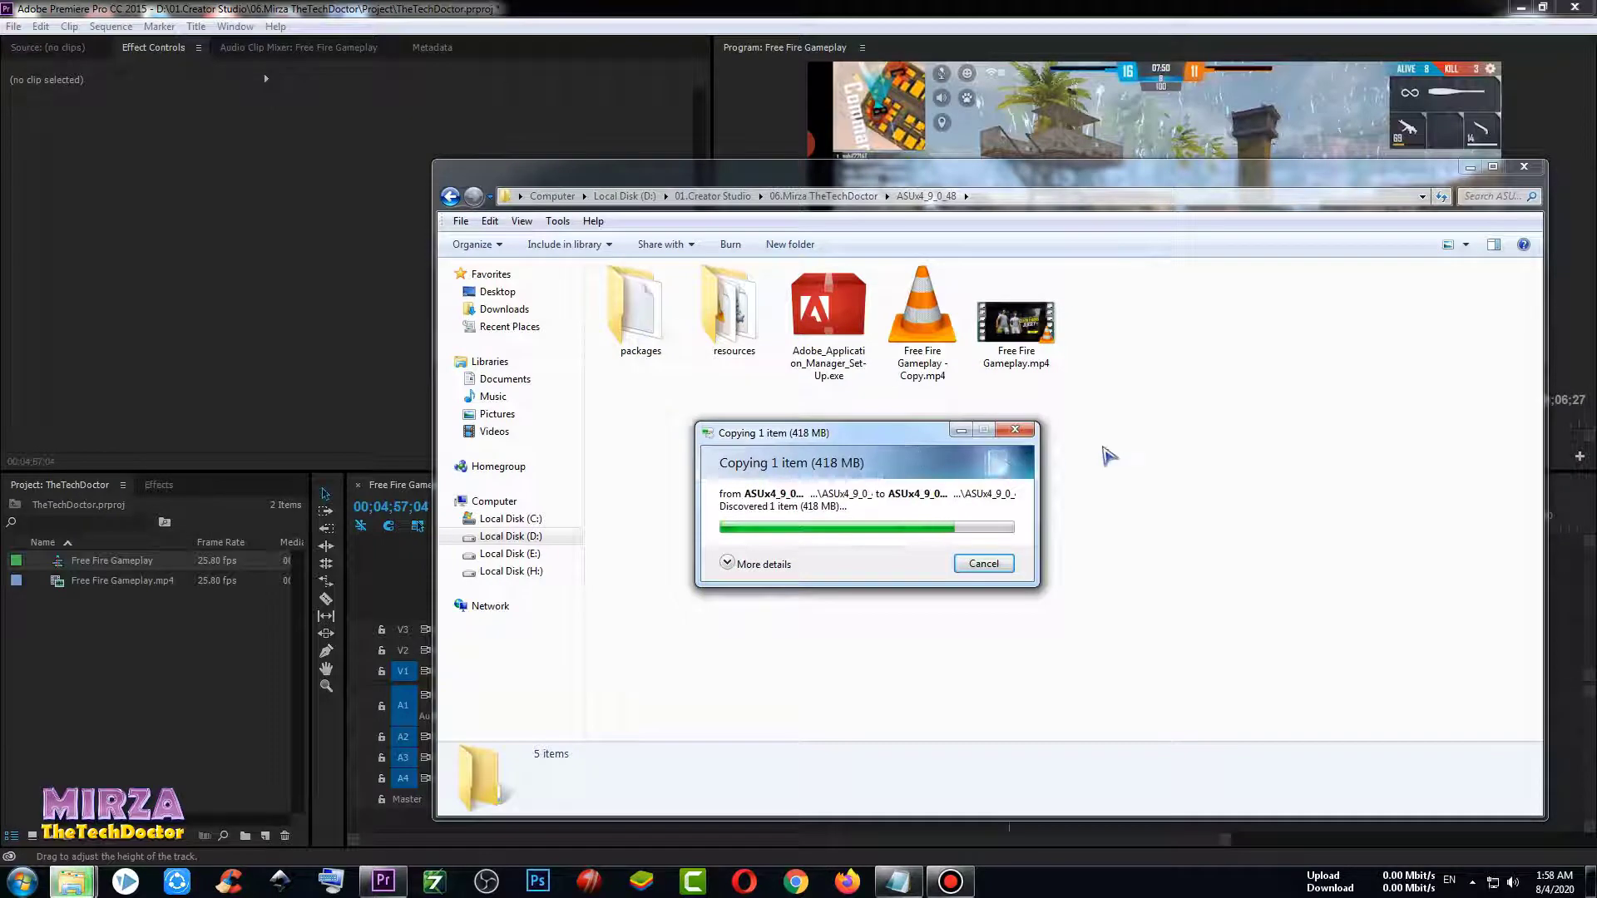
pyautogui.click(984, 435)
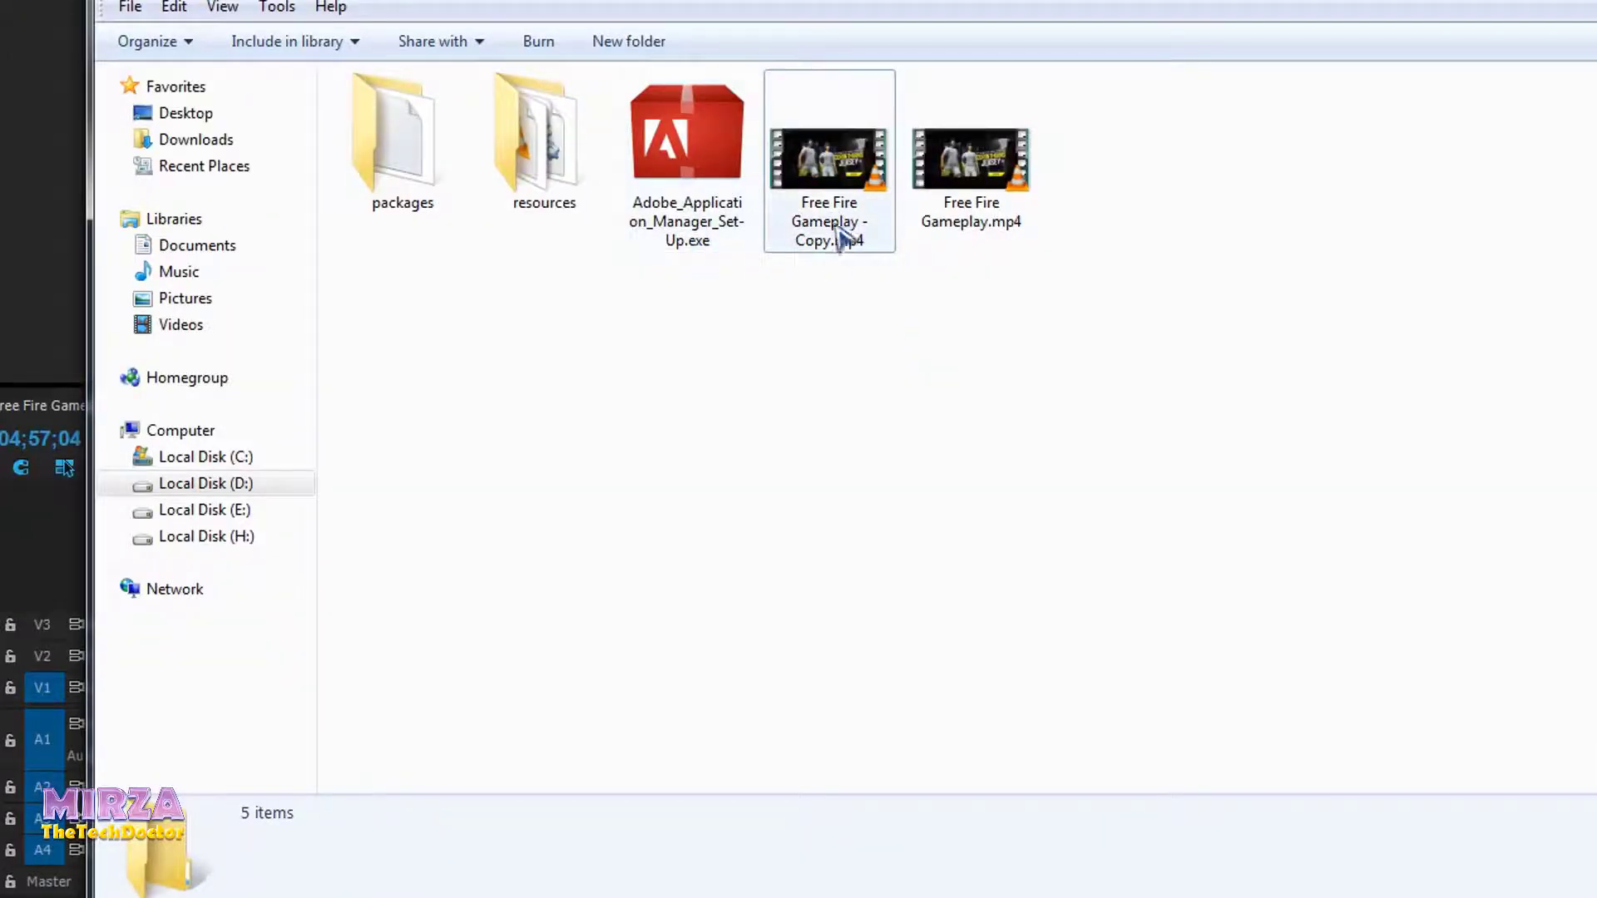
pyautogui.click(825, 243)
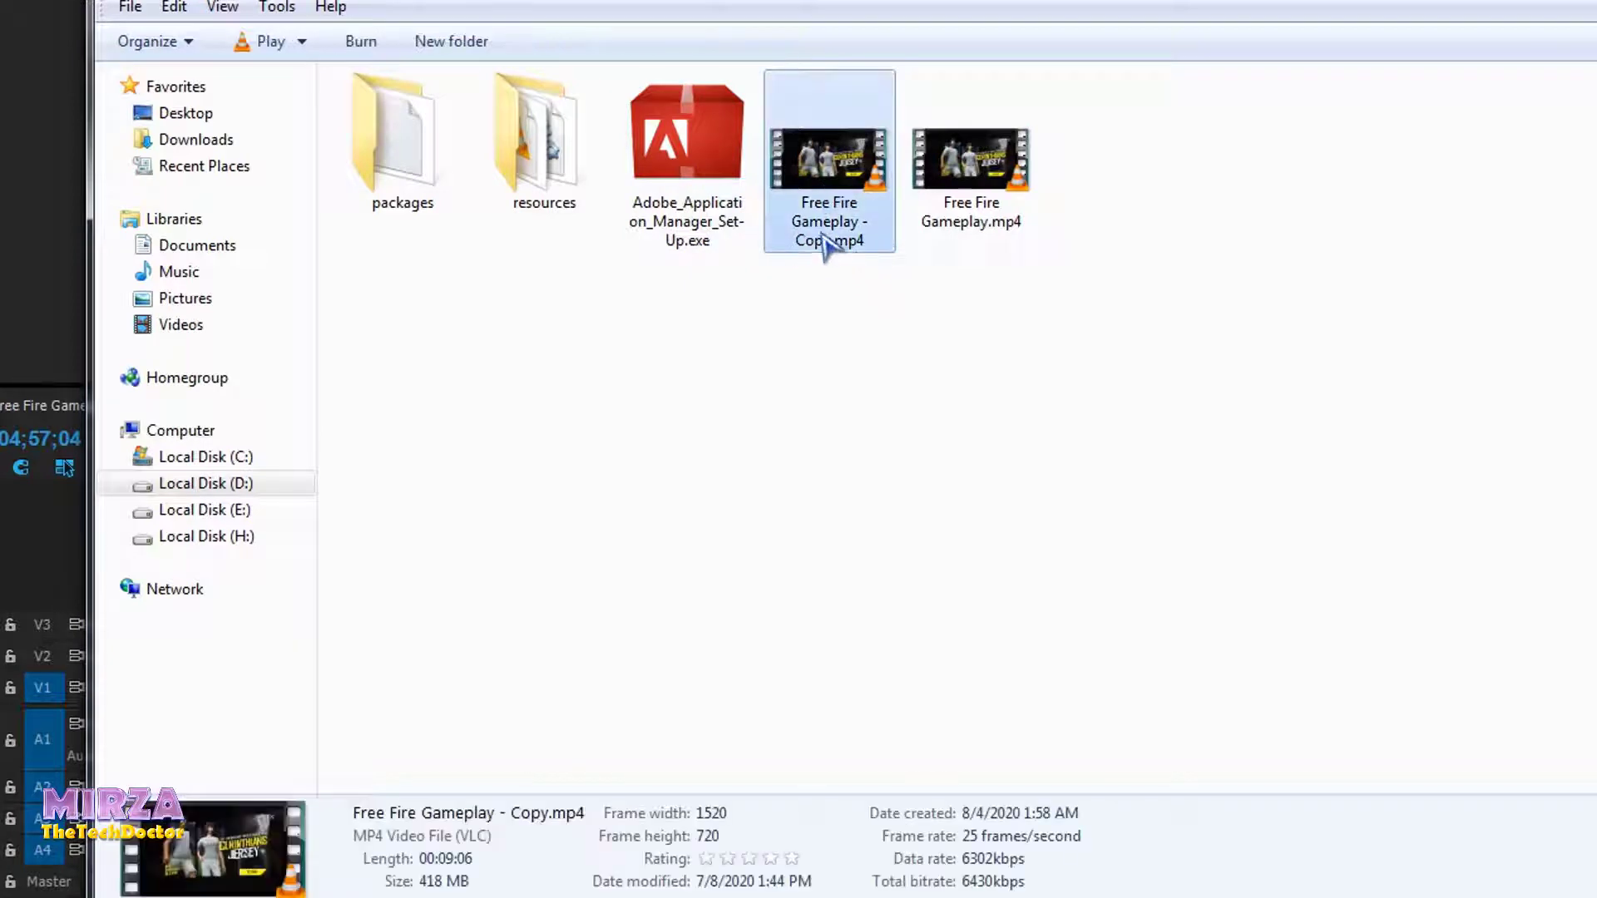
pyautogui.rightClick(827, 226)
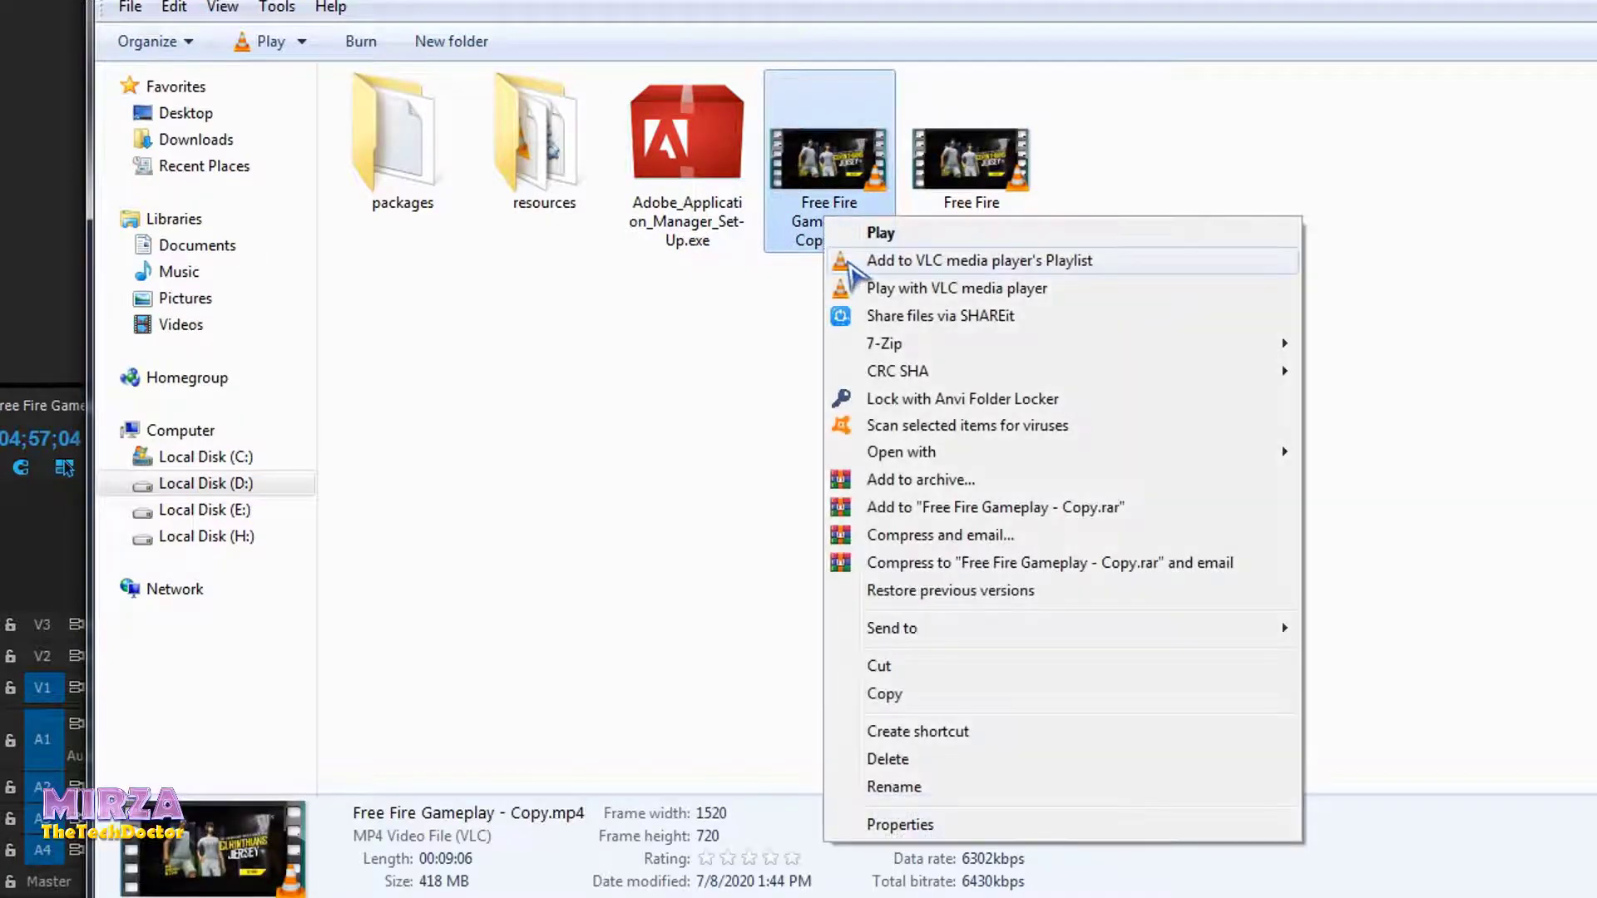
# Rename the copy's extension from mp4 to mov and accept the extension-change warning.
pyautogui.click(903, 786)
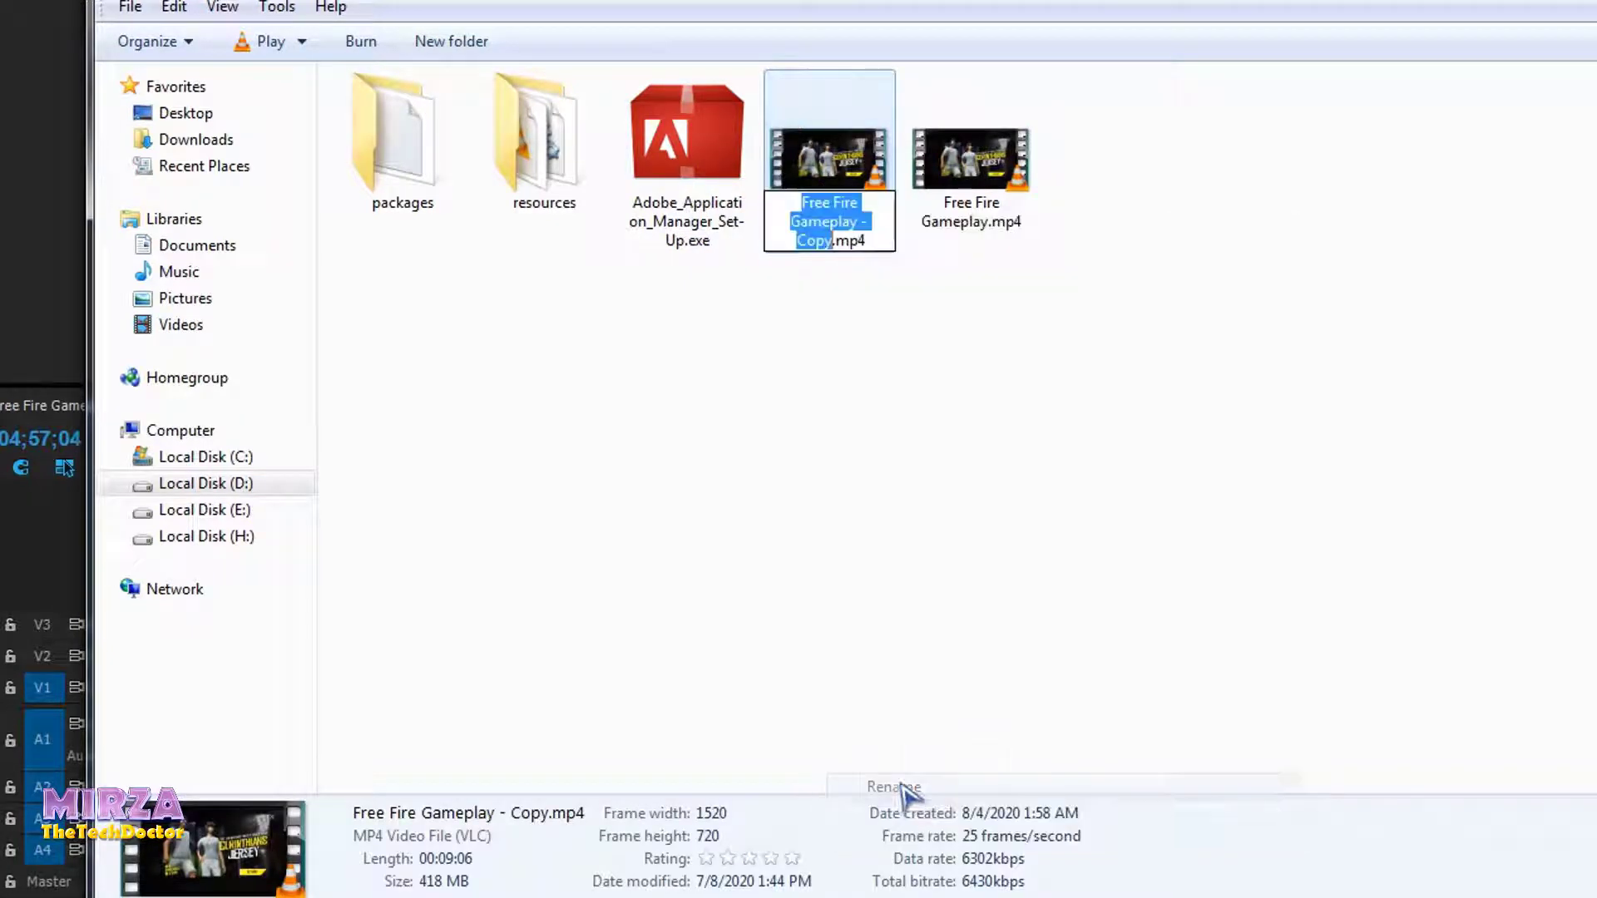
pyautogui.click(838, 243)
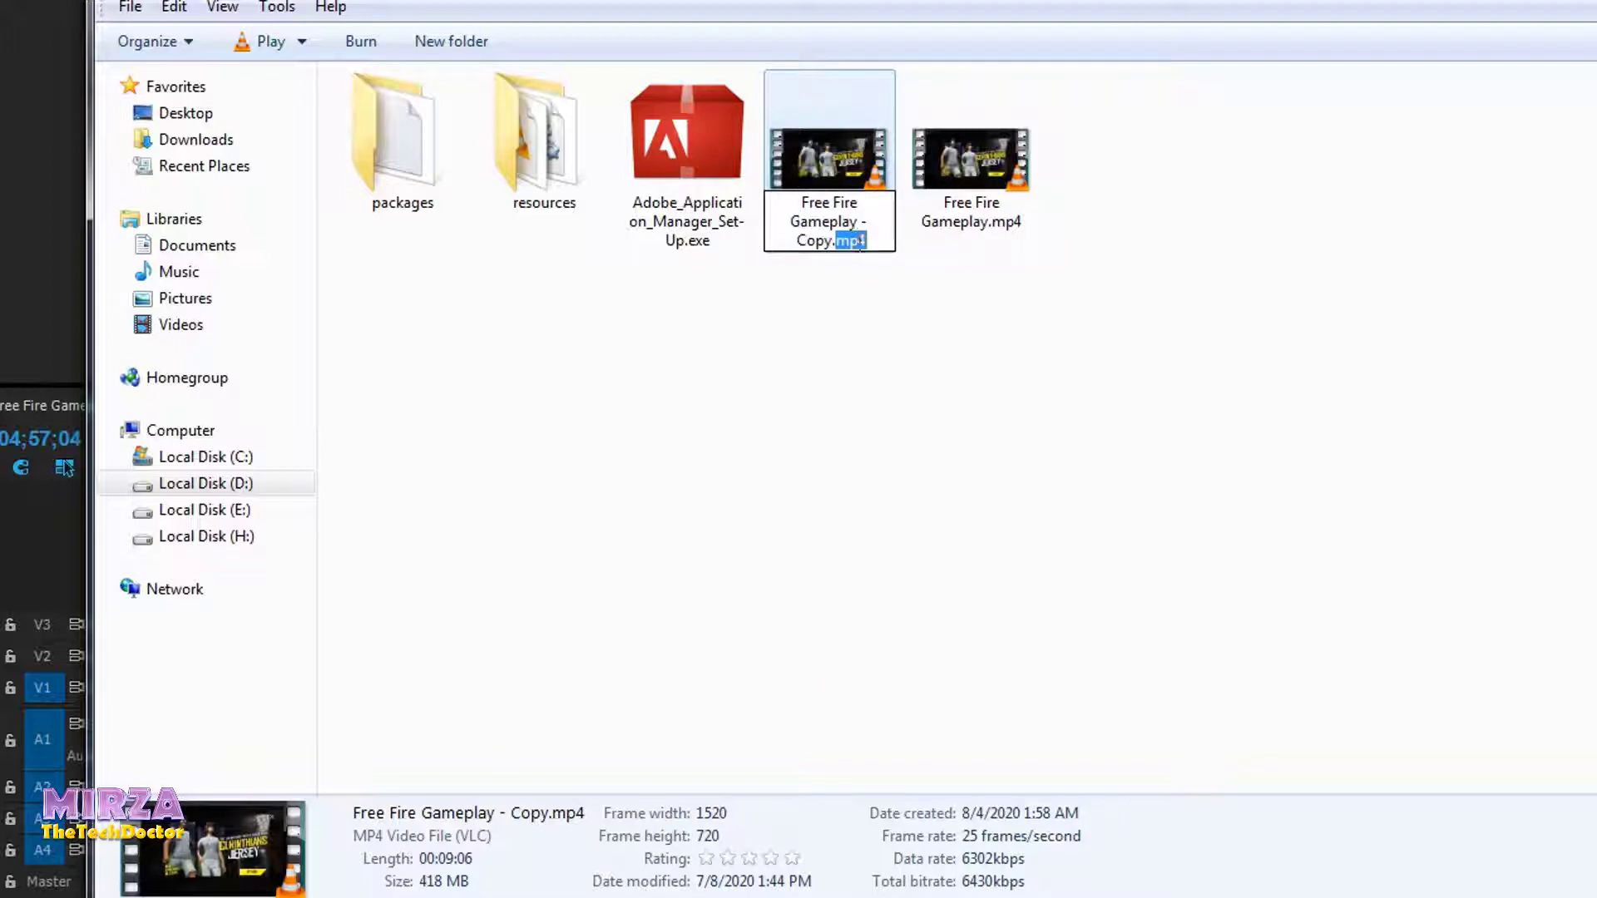
pyautogui.write('m')
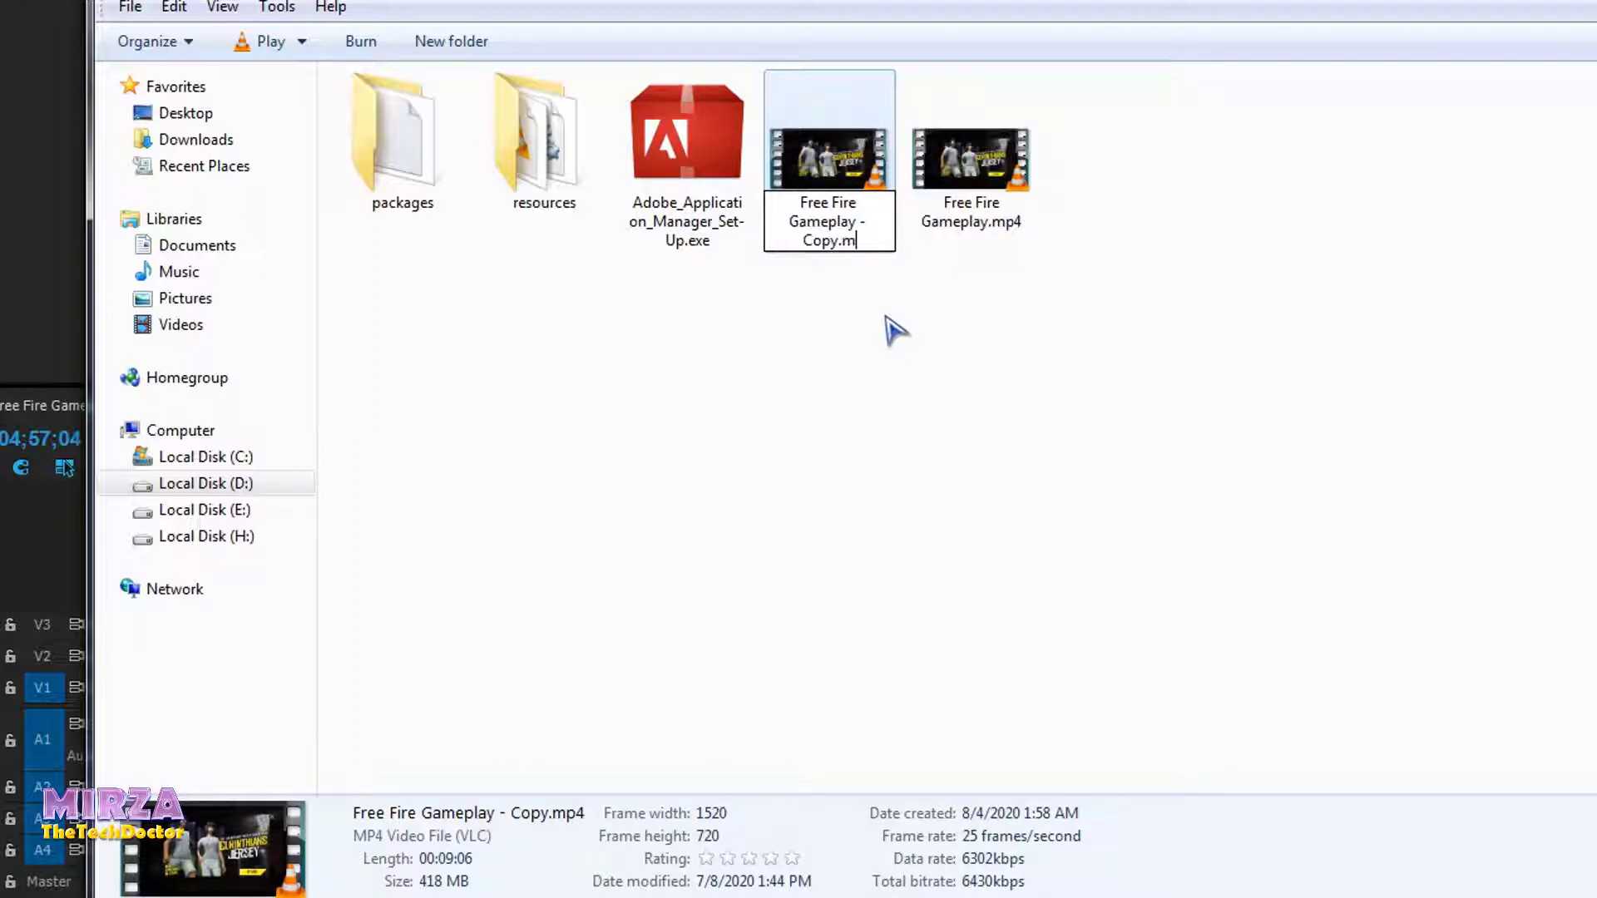
pyautogui.write('ov')
pyautogui.click(860, 332)
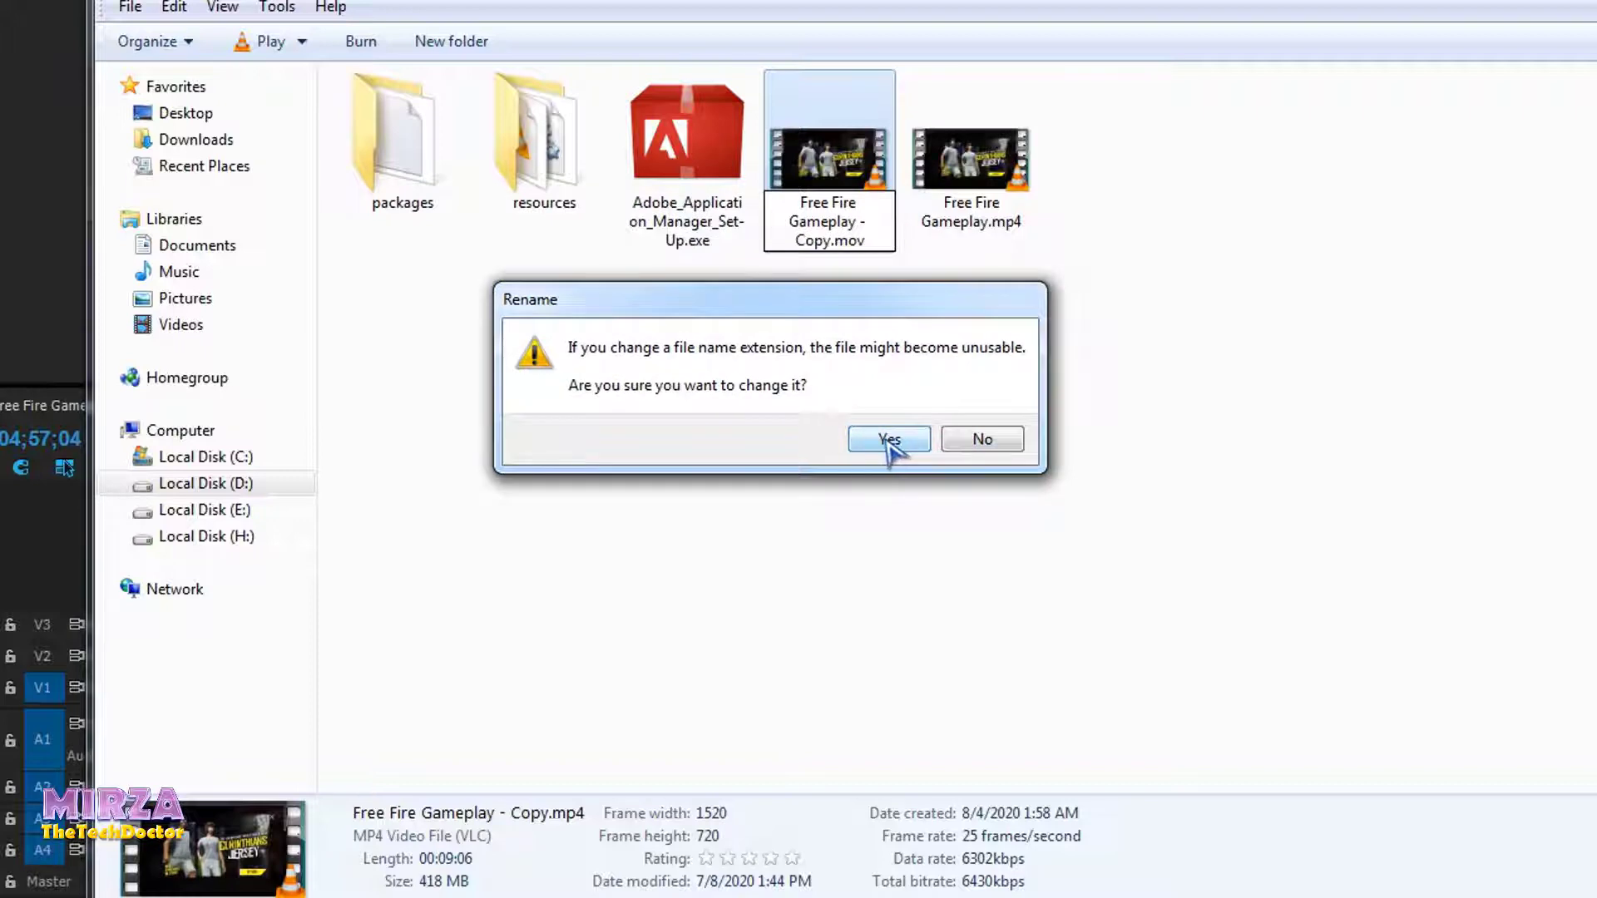
pyautogui.click(888, 441)
pyautogui.click(932, 344)
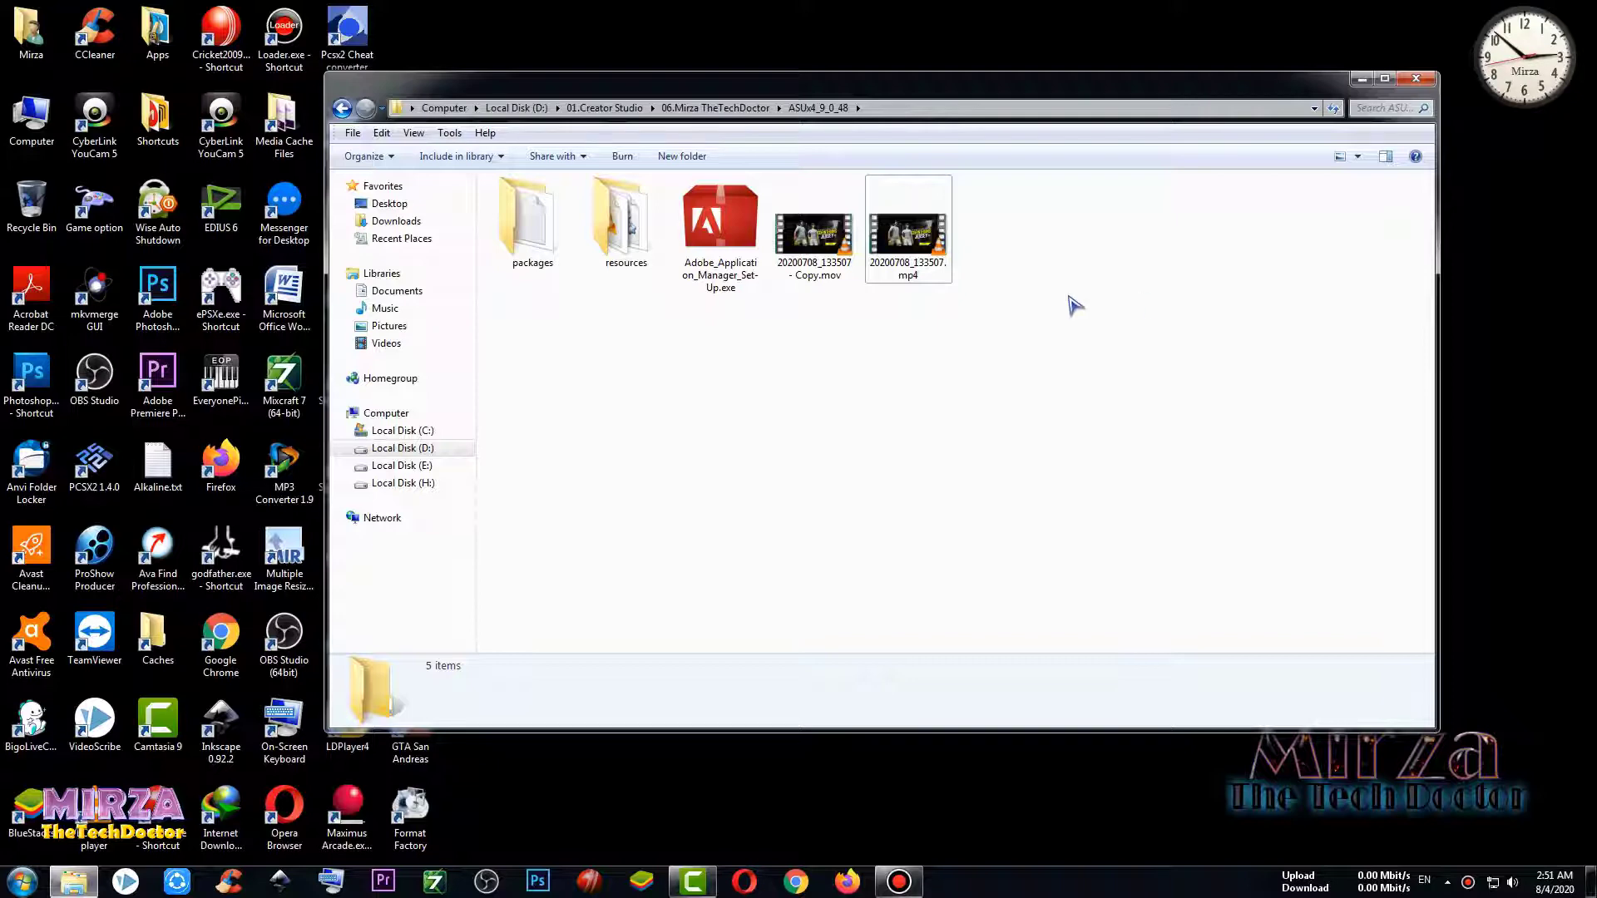
pyautogui.click(456, 134)
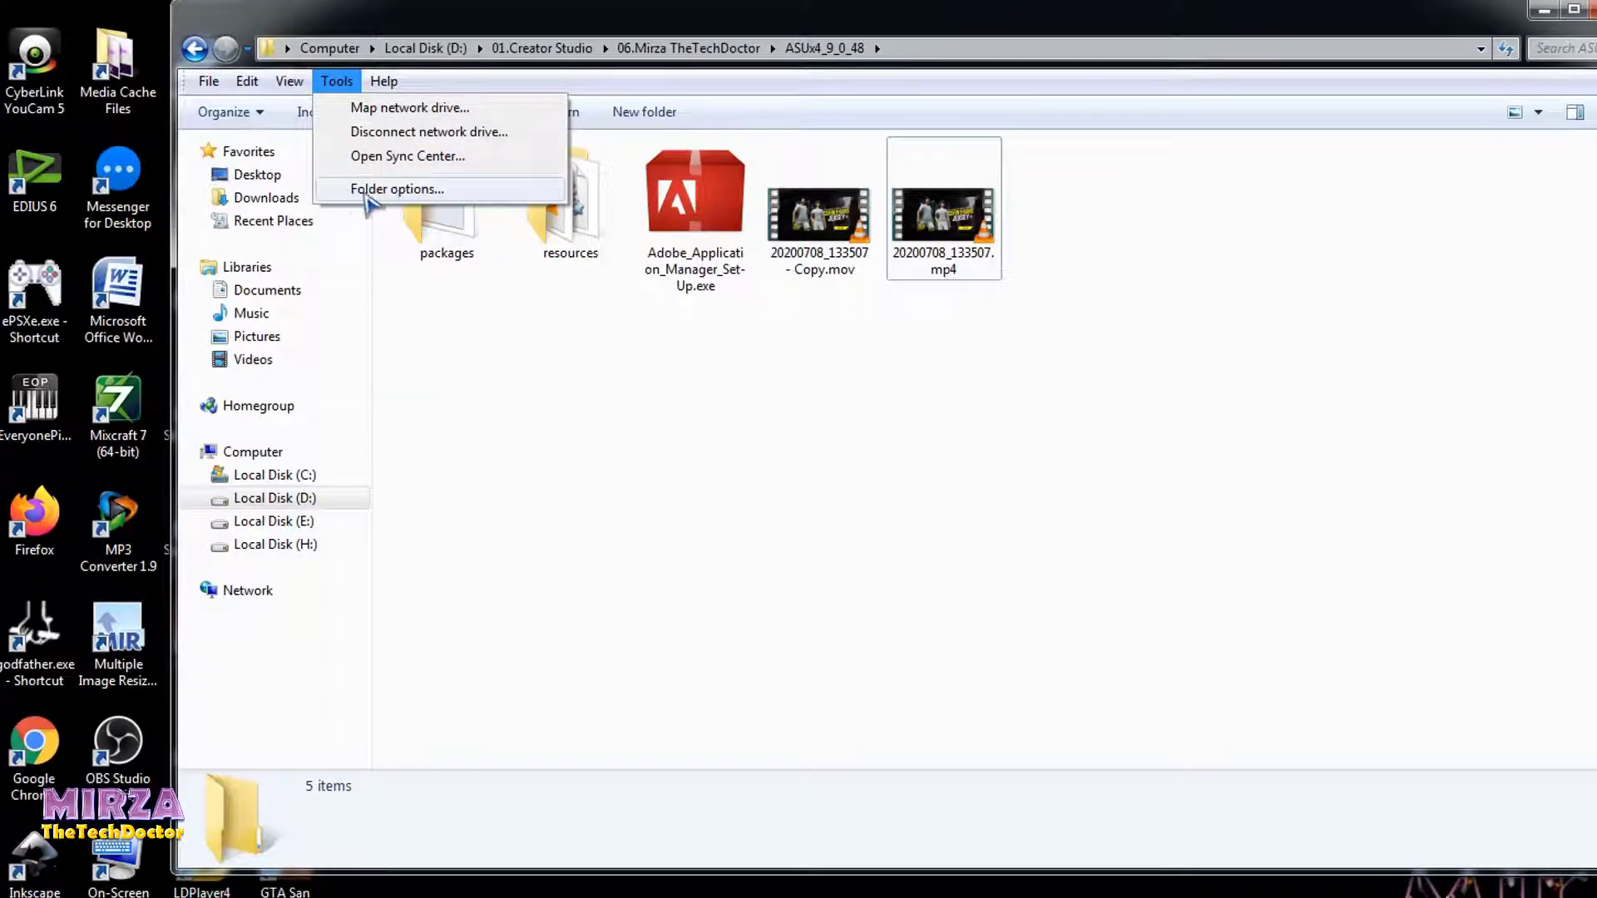
pyautogui.click(397, 190)
pyautogui.moveTo(376, 104)
pyautogui.mouseDown()
pyautogui.moveTo(378, 320)
pyautogui.moveTo(333, 332)
pyautogui.mouseUp()
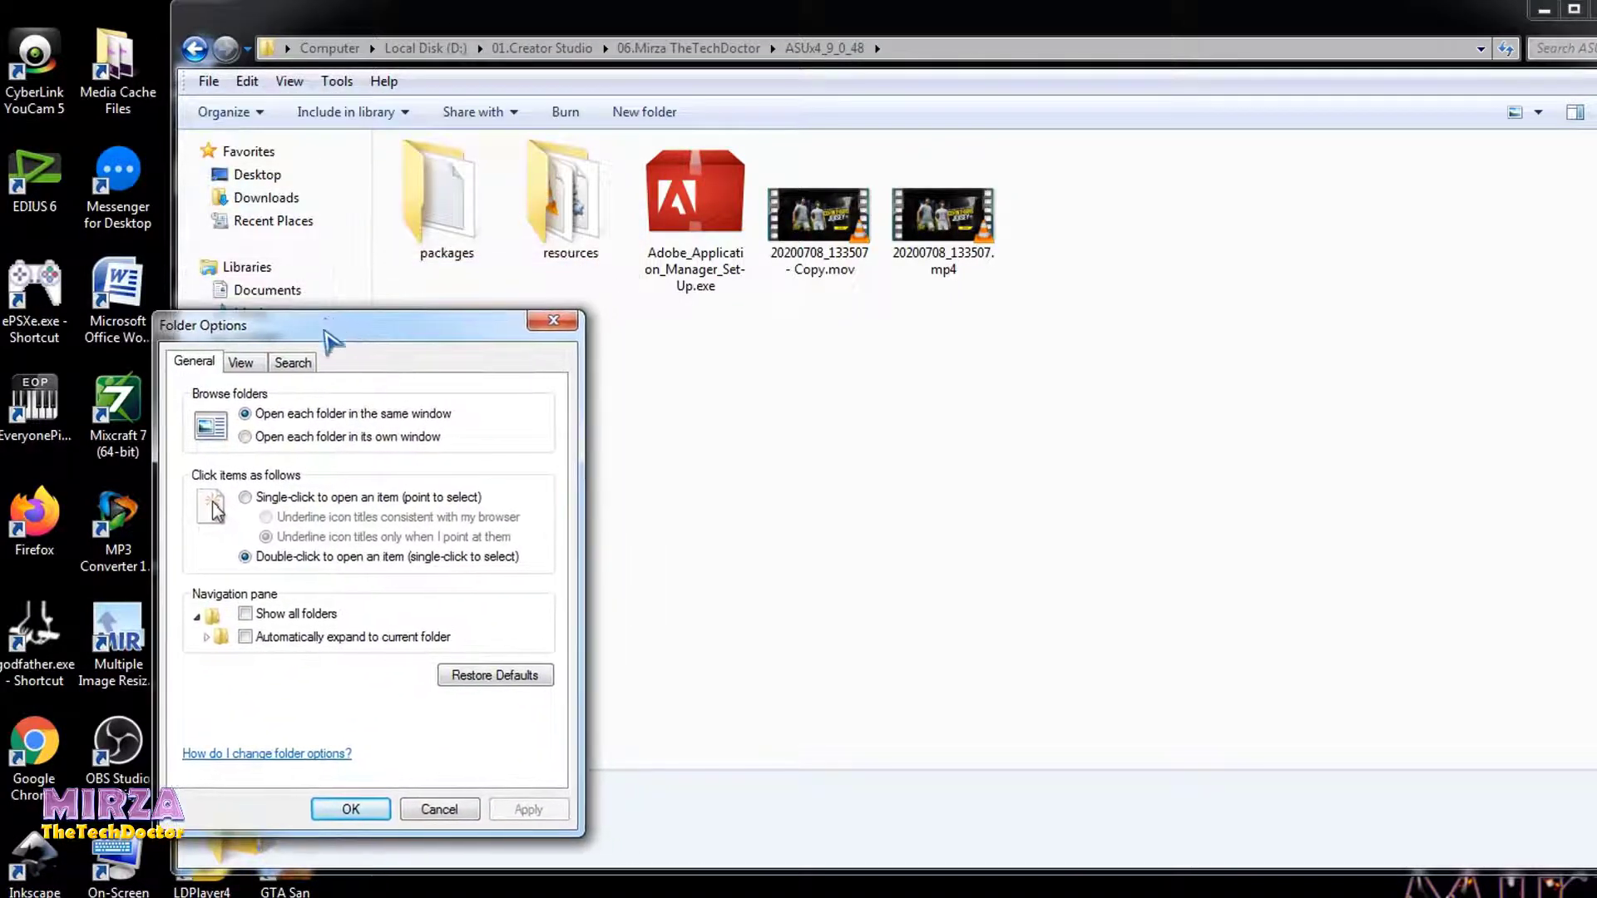
pyautogui.click(250, 367)
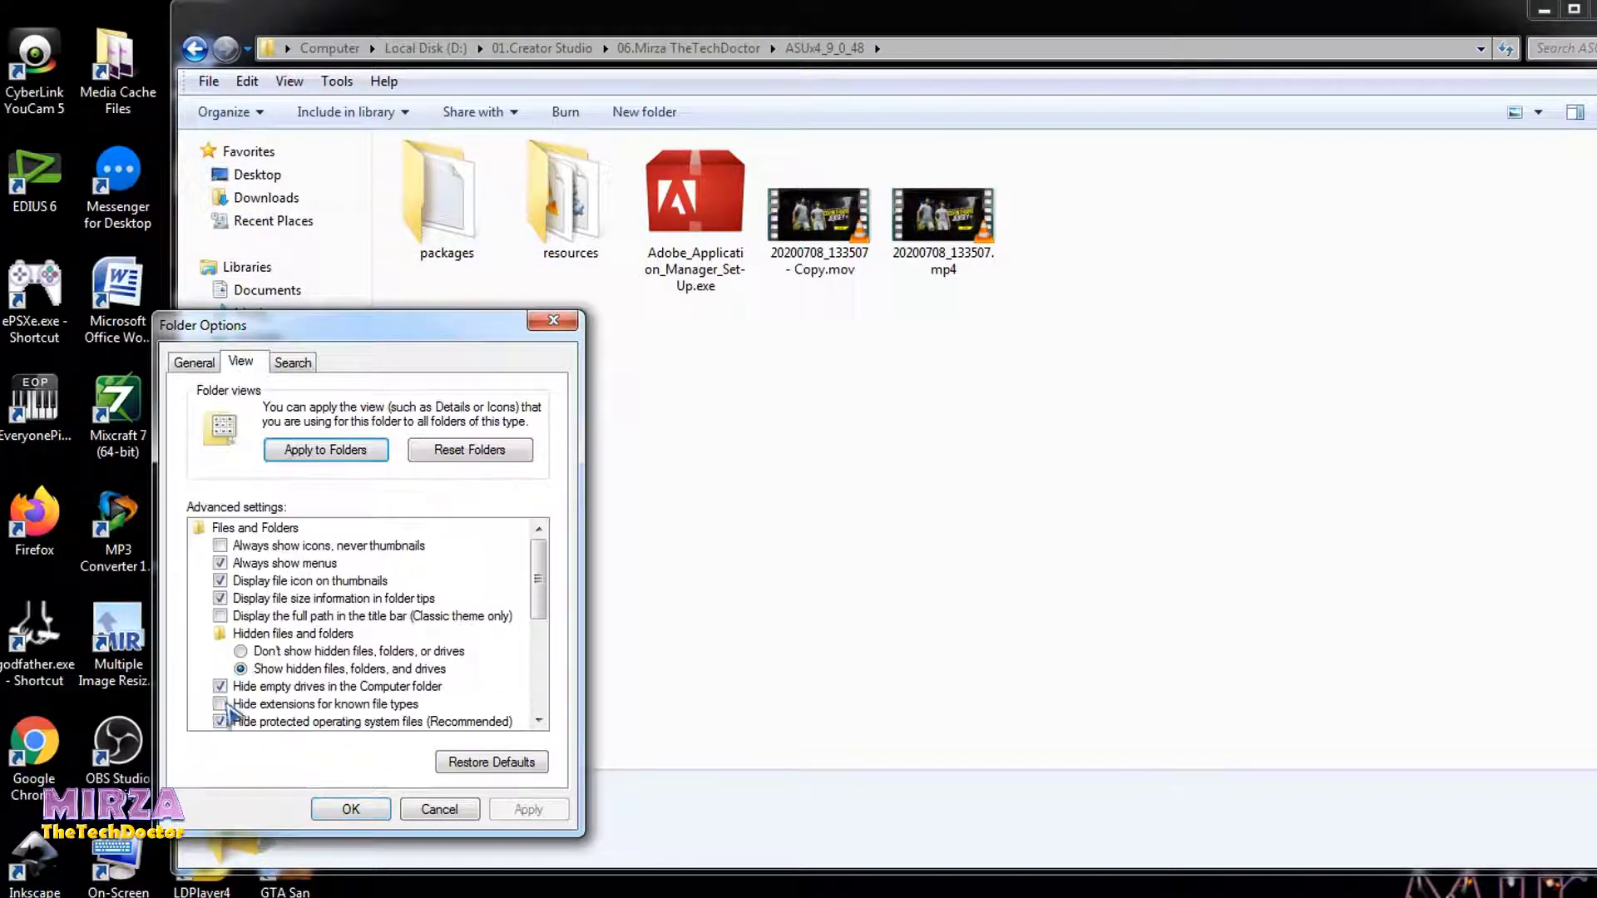
pyautogui.moveTo(542, 593); pyautogui.dragTo(545, 624)
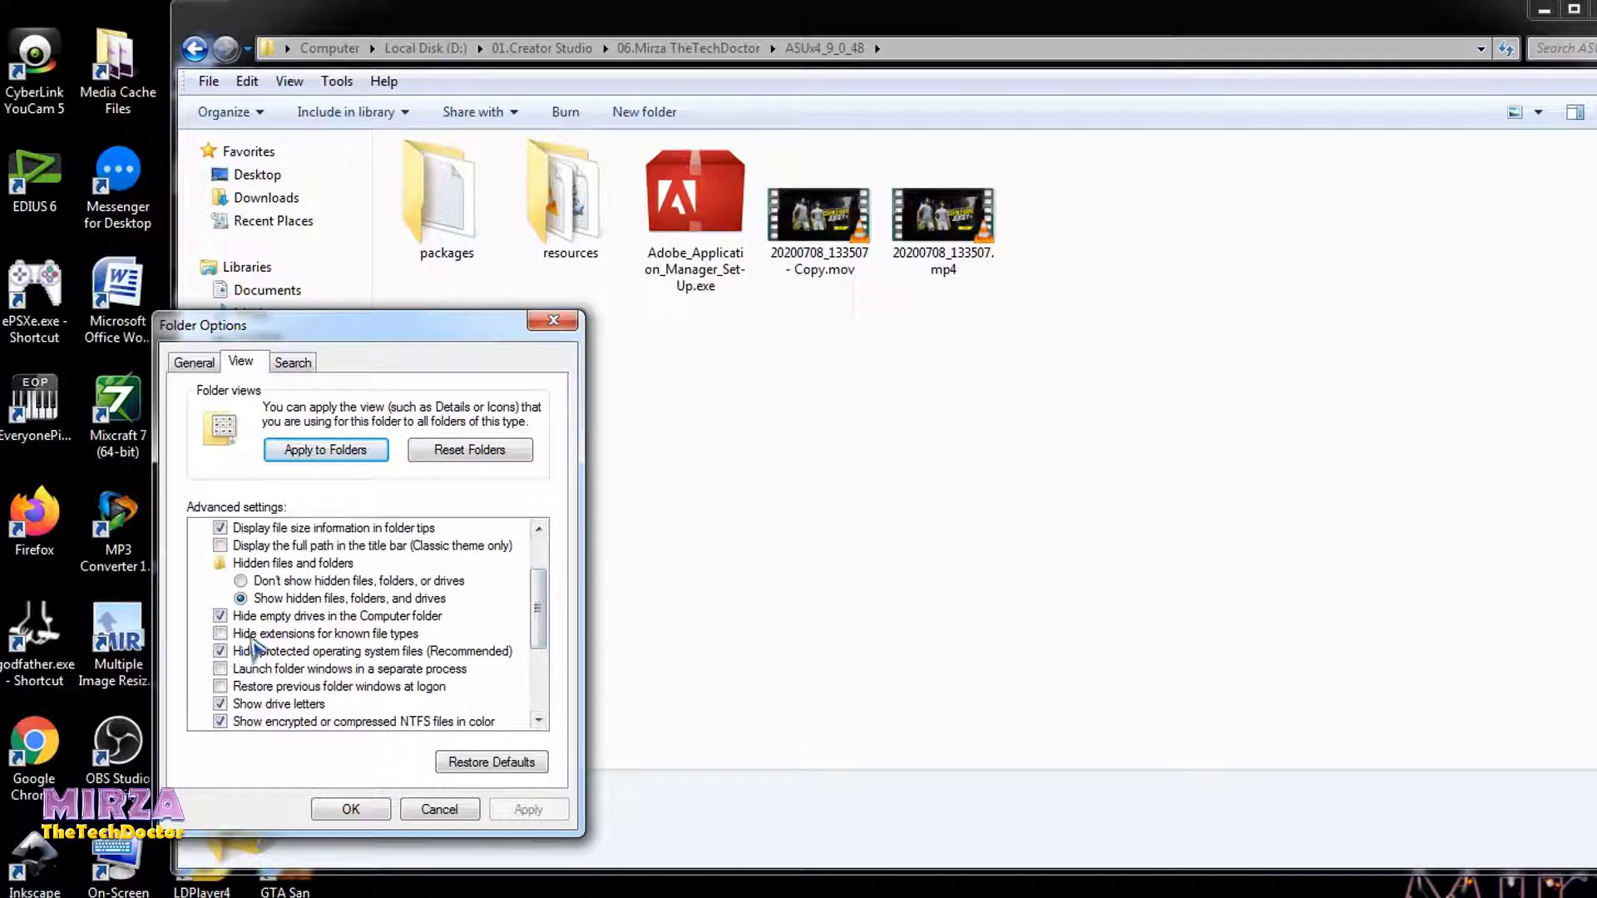
pyautogui.click(393, 635)
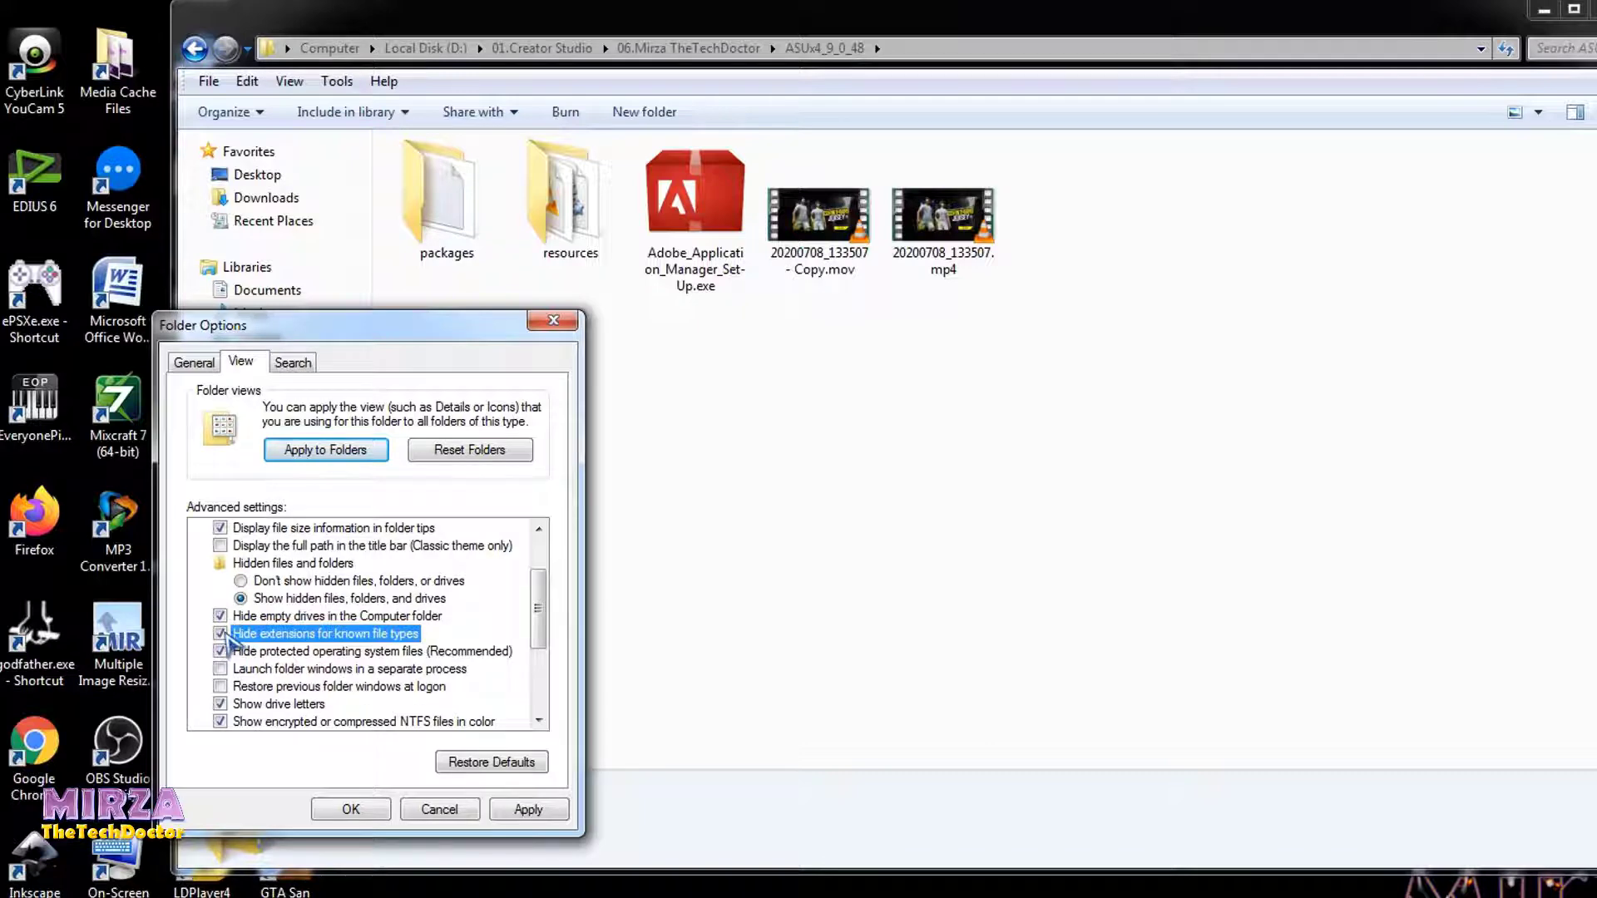
pyautogui.click(529, 811)
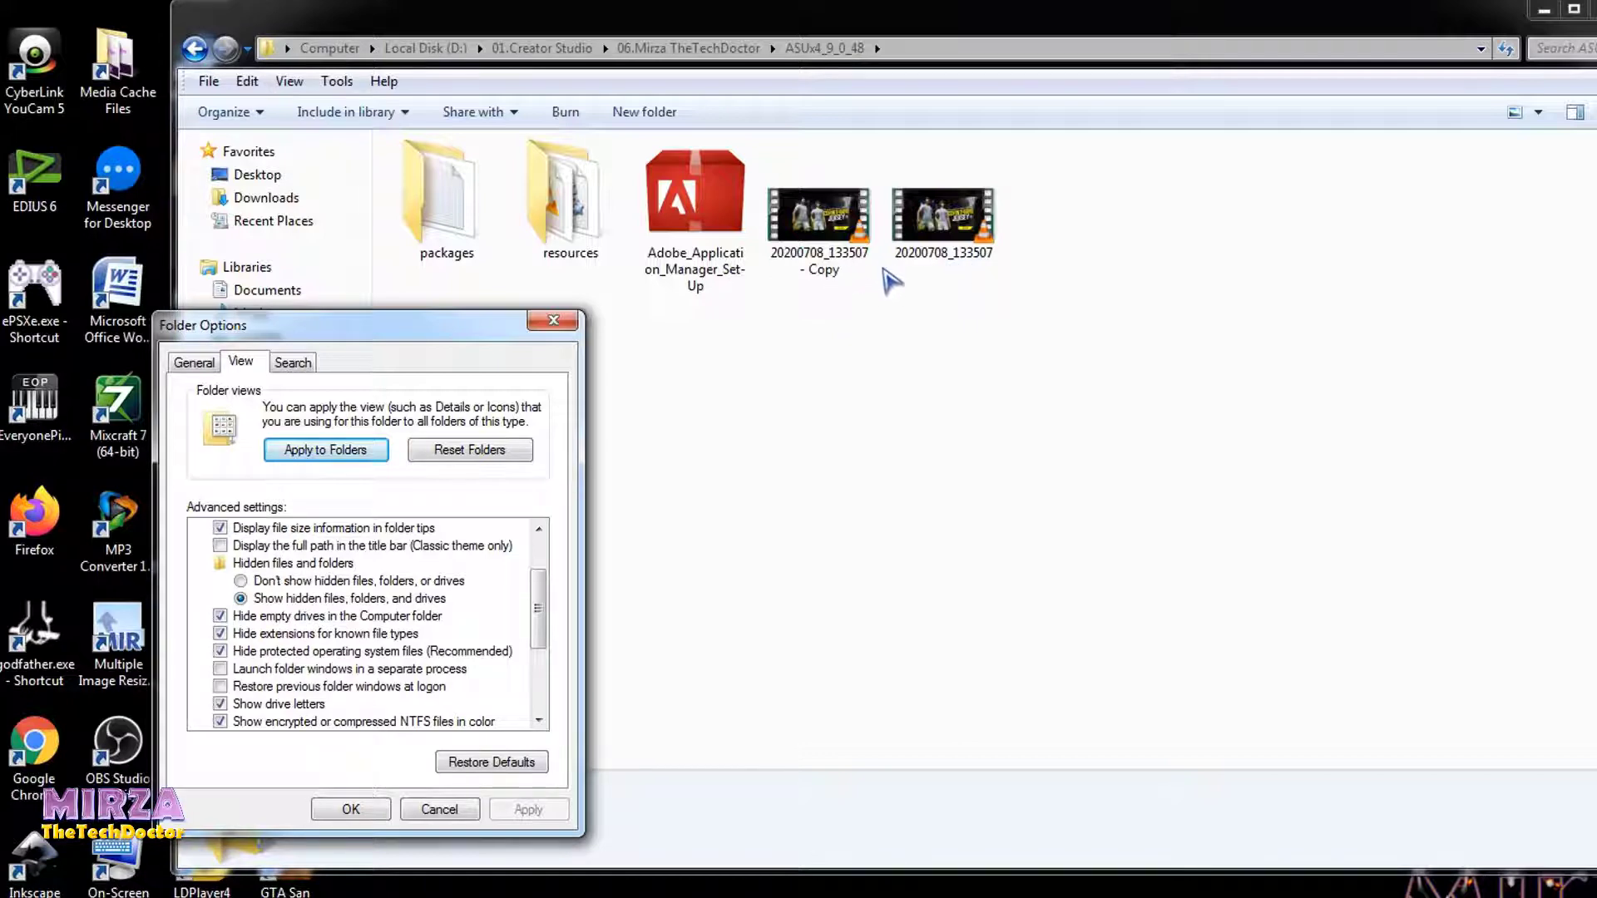
pyautogui.click(220, 651)
pyautogui.click(219, 634)
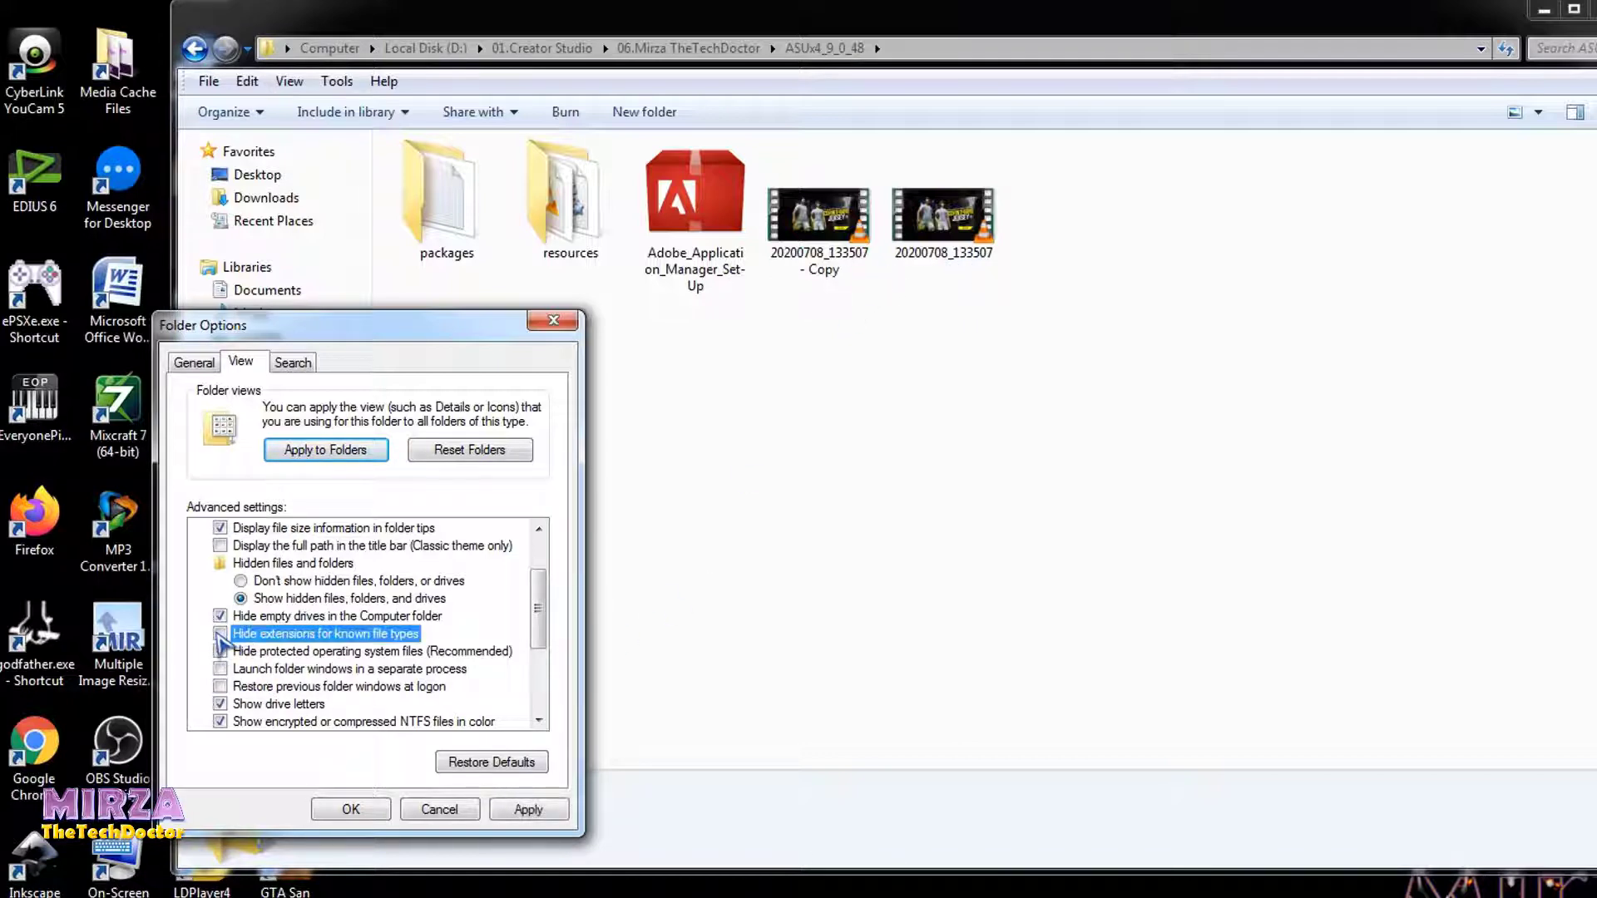
pyautogui.click(520, 816)
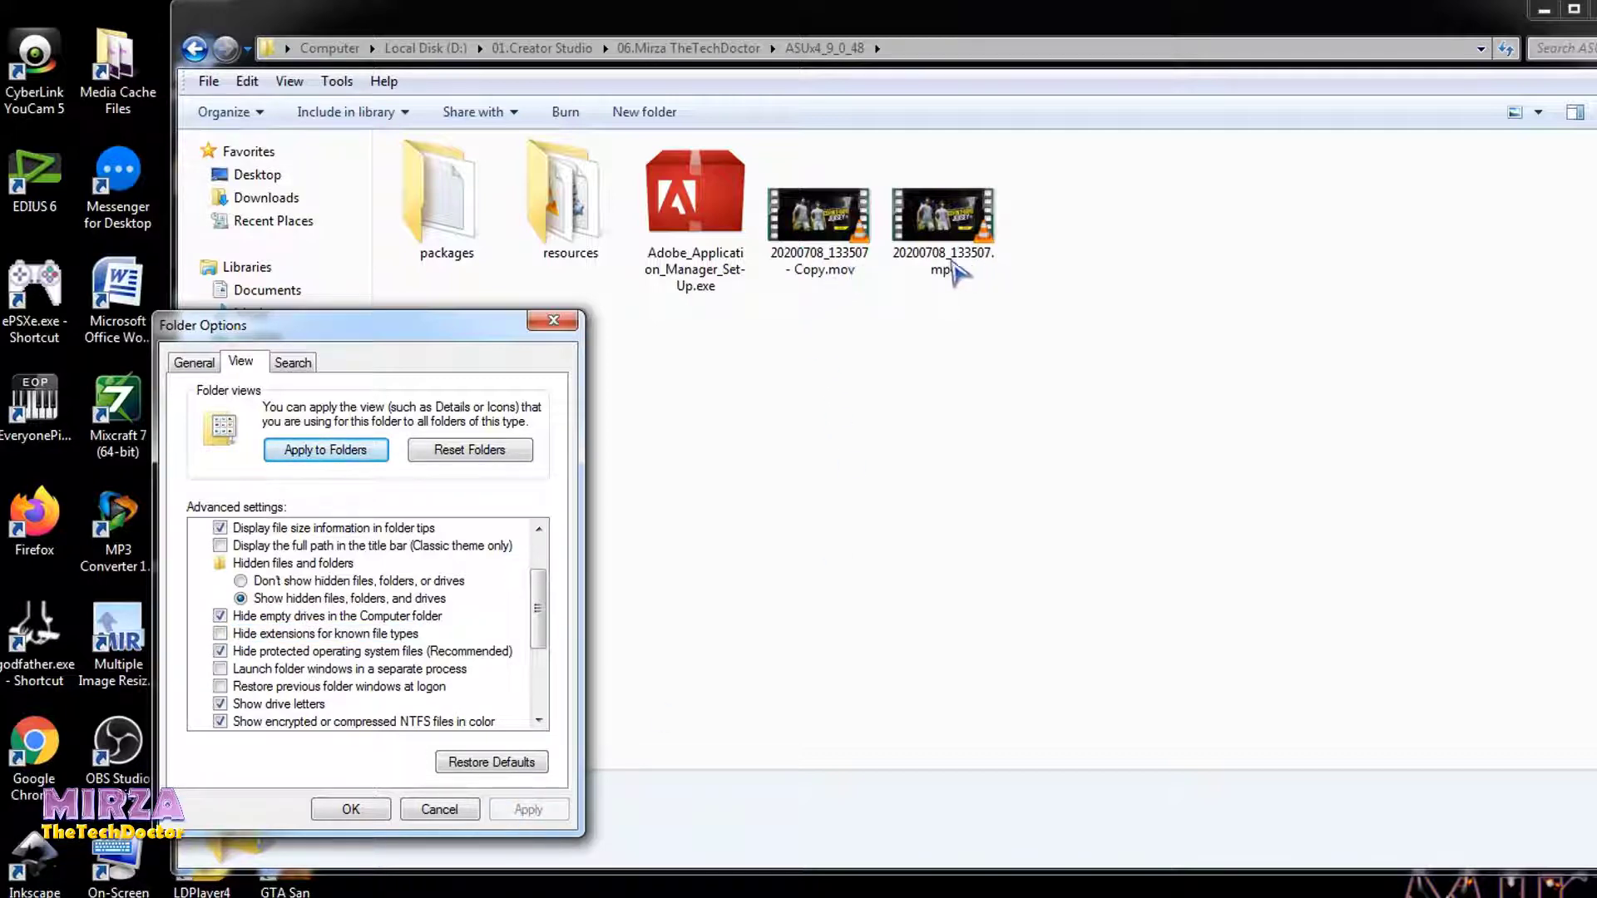
pyautogui.click(350, 809)
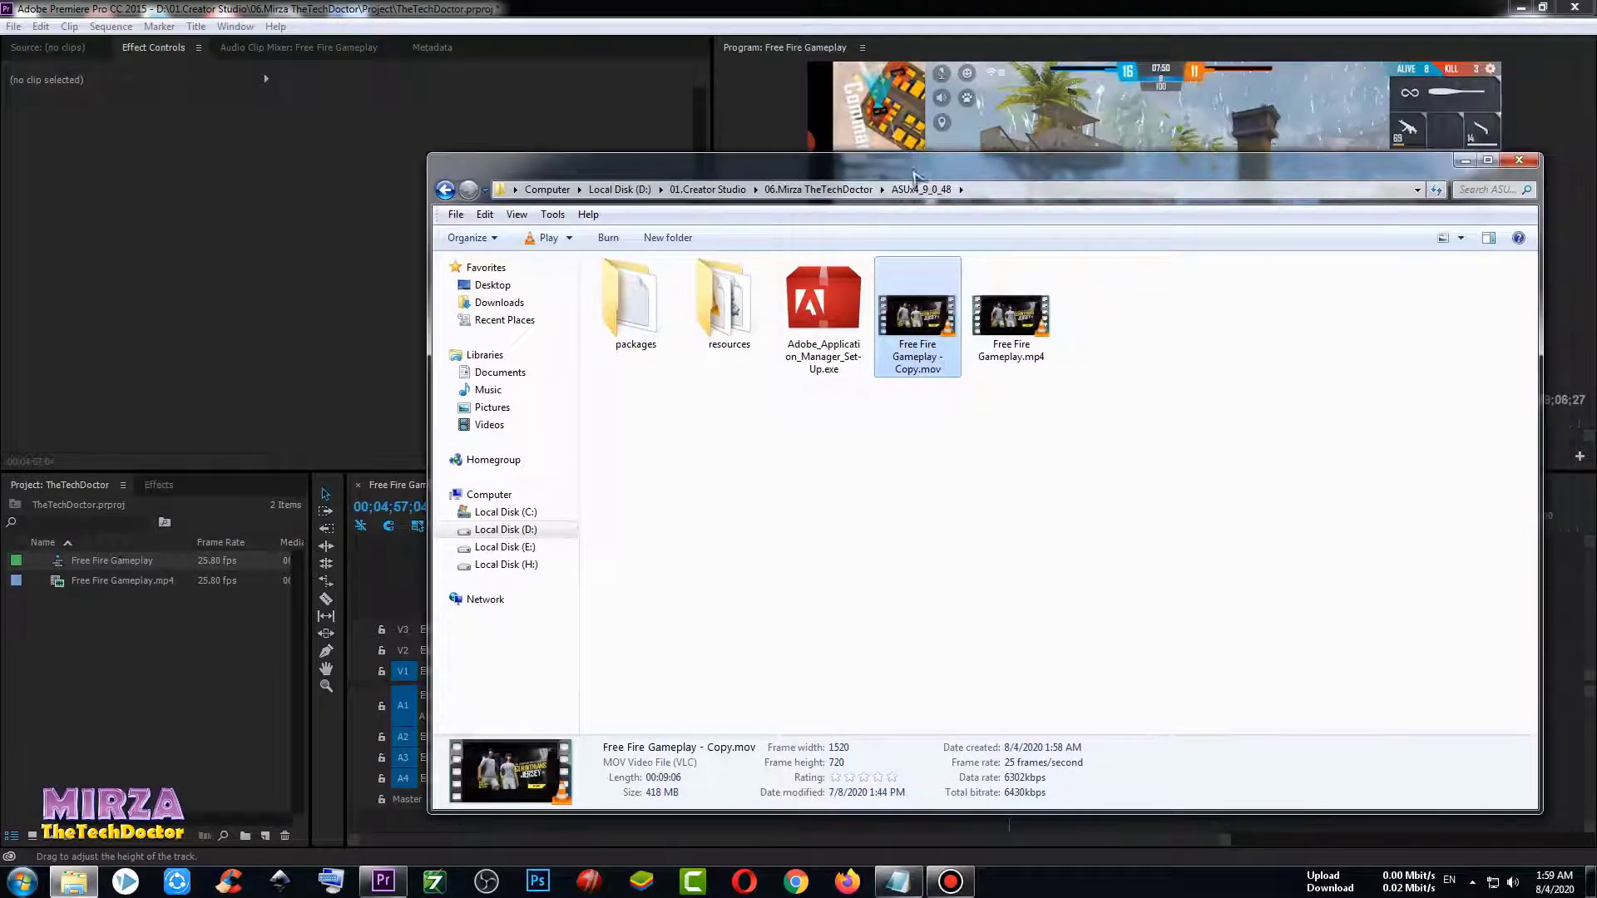
# Drop Free Fire Gameplay - Copy.mov from Explorer into Premiere's Project panel.
pyautogui.moveTo(920, 328); pyautogui.dragTo(135, 667)
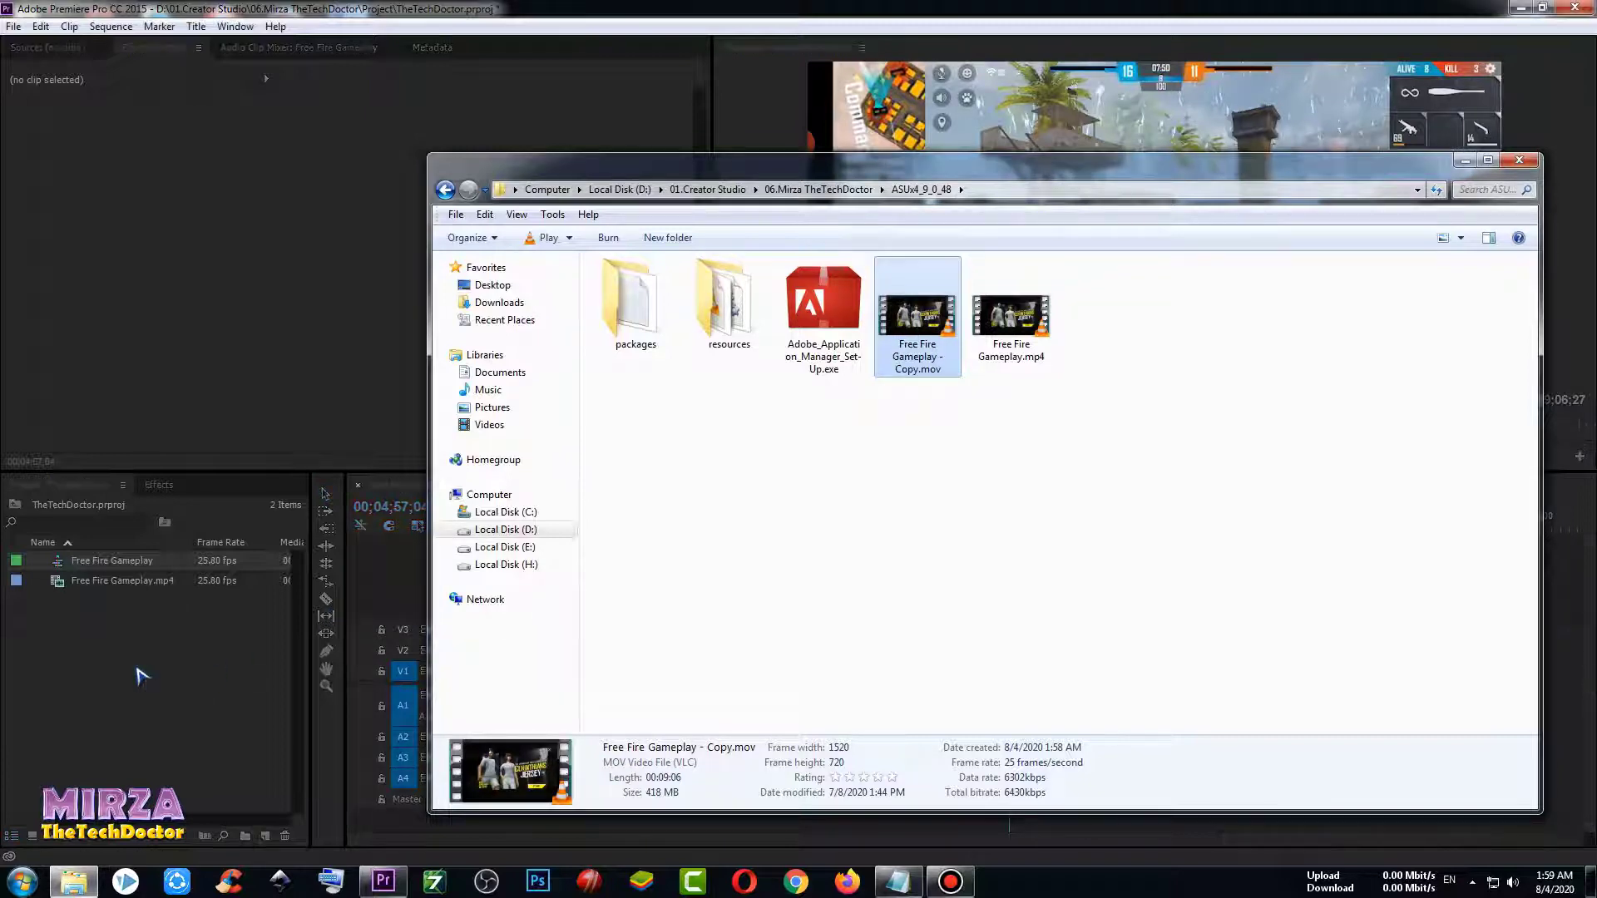
pyautogui.click(141, 655)
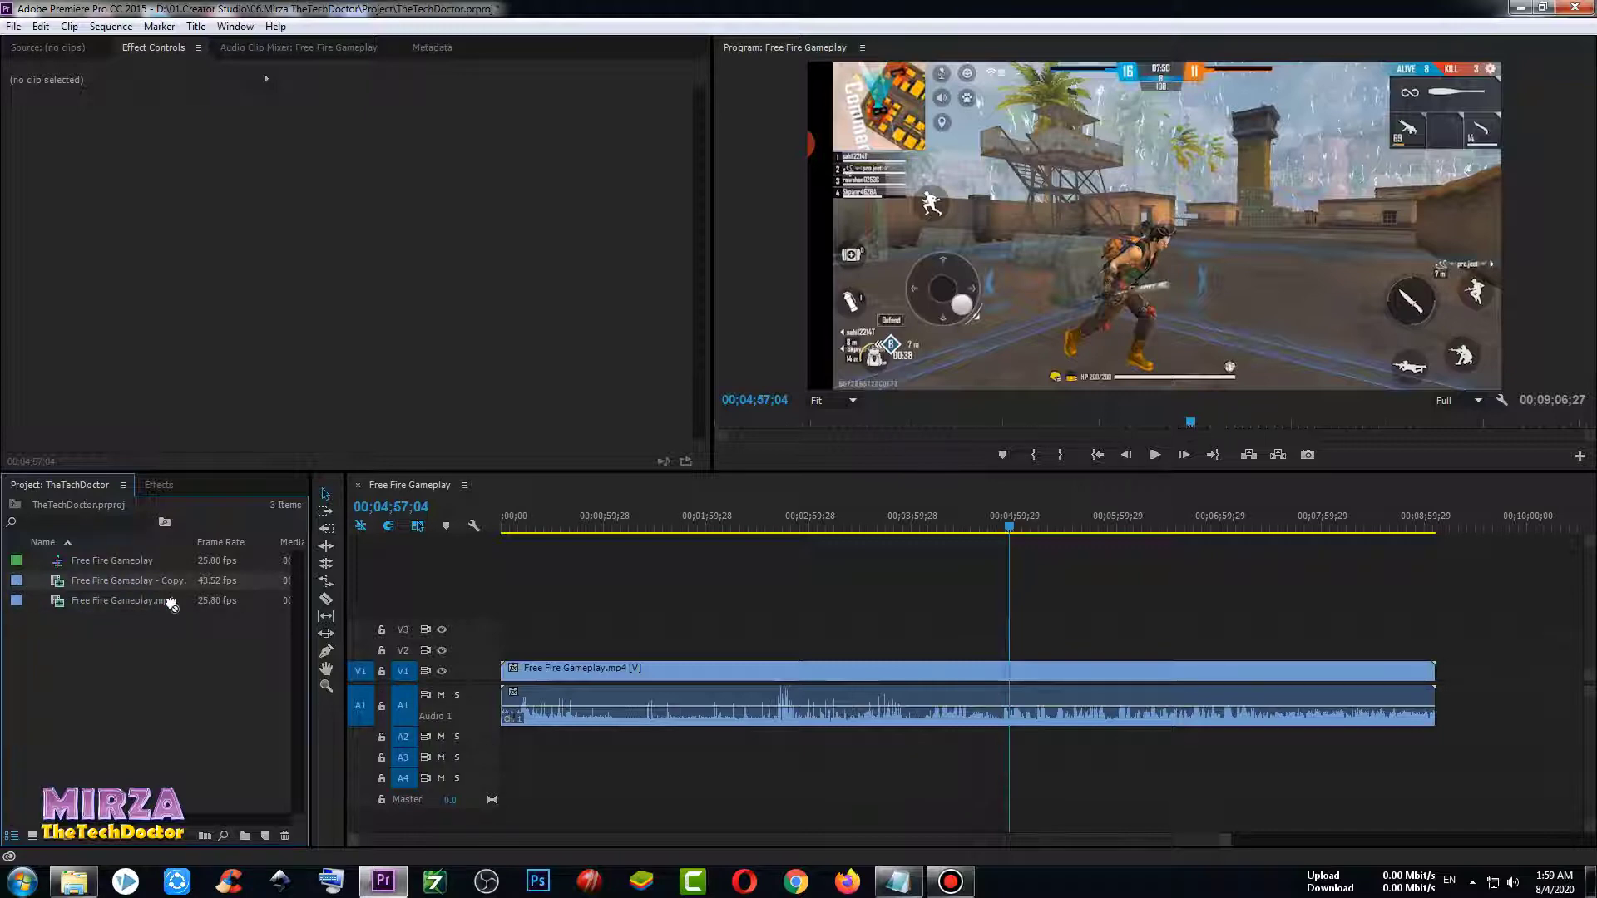
# Place Copy.mov on V1/A1 after the original clip and scrub near 00;14;03 and 00;13;55.
pyautogui.moveTo(170, 605); pyautogui.dragTo(1461, 729)
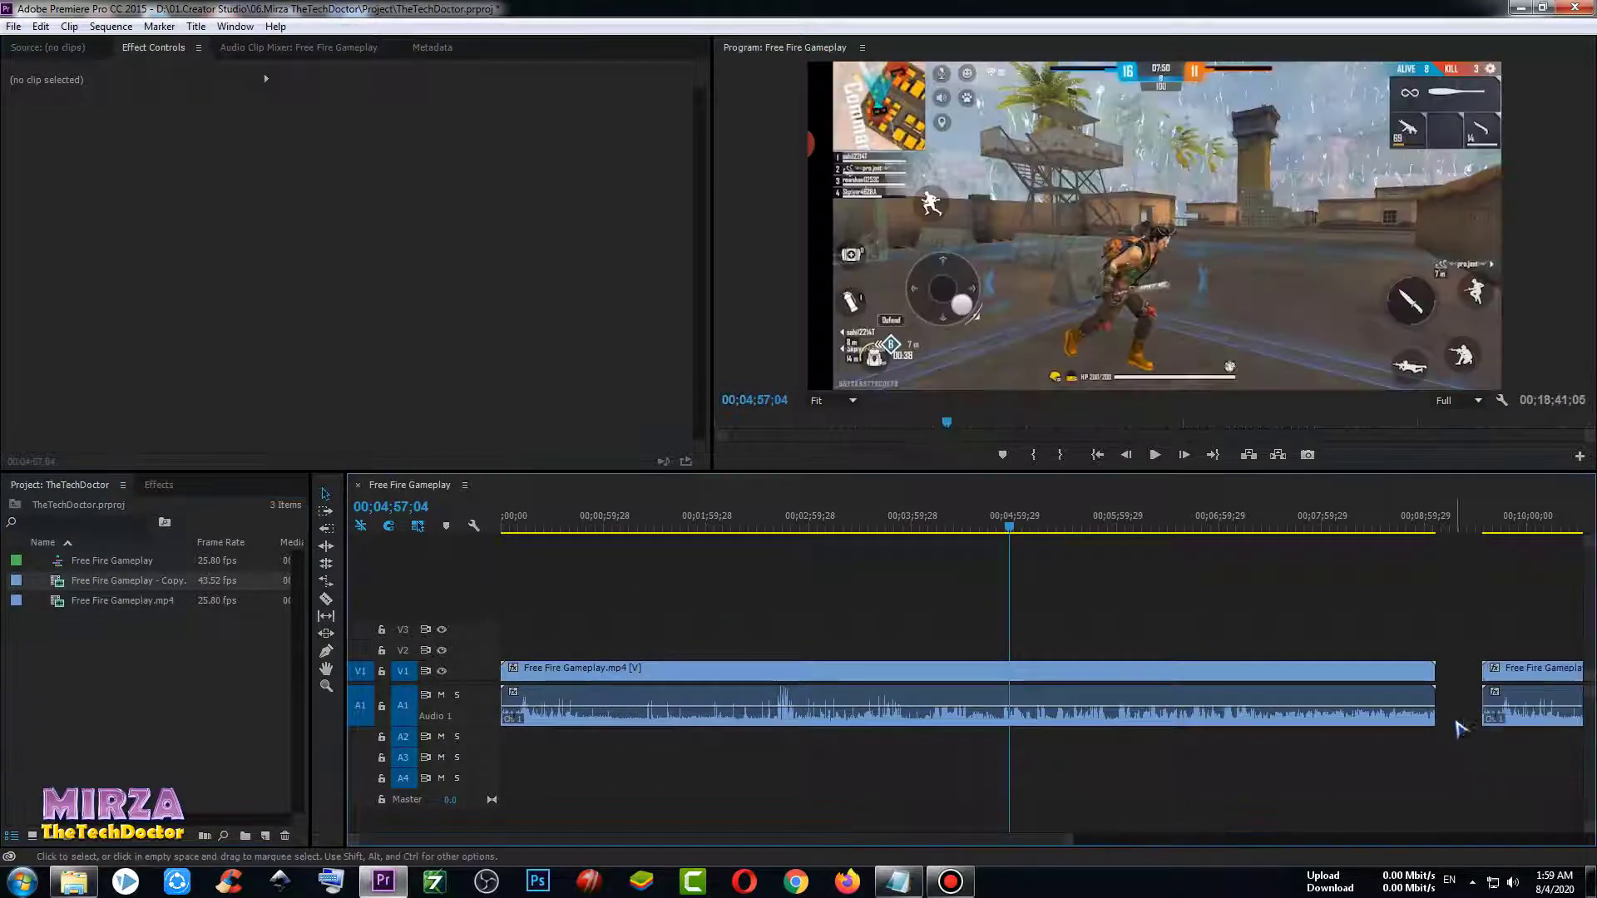
pyautogui.scroll(-5, 948, 844)
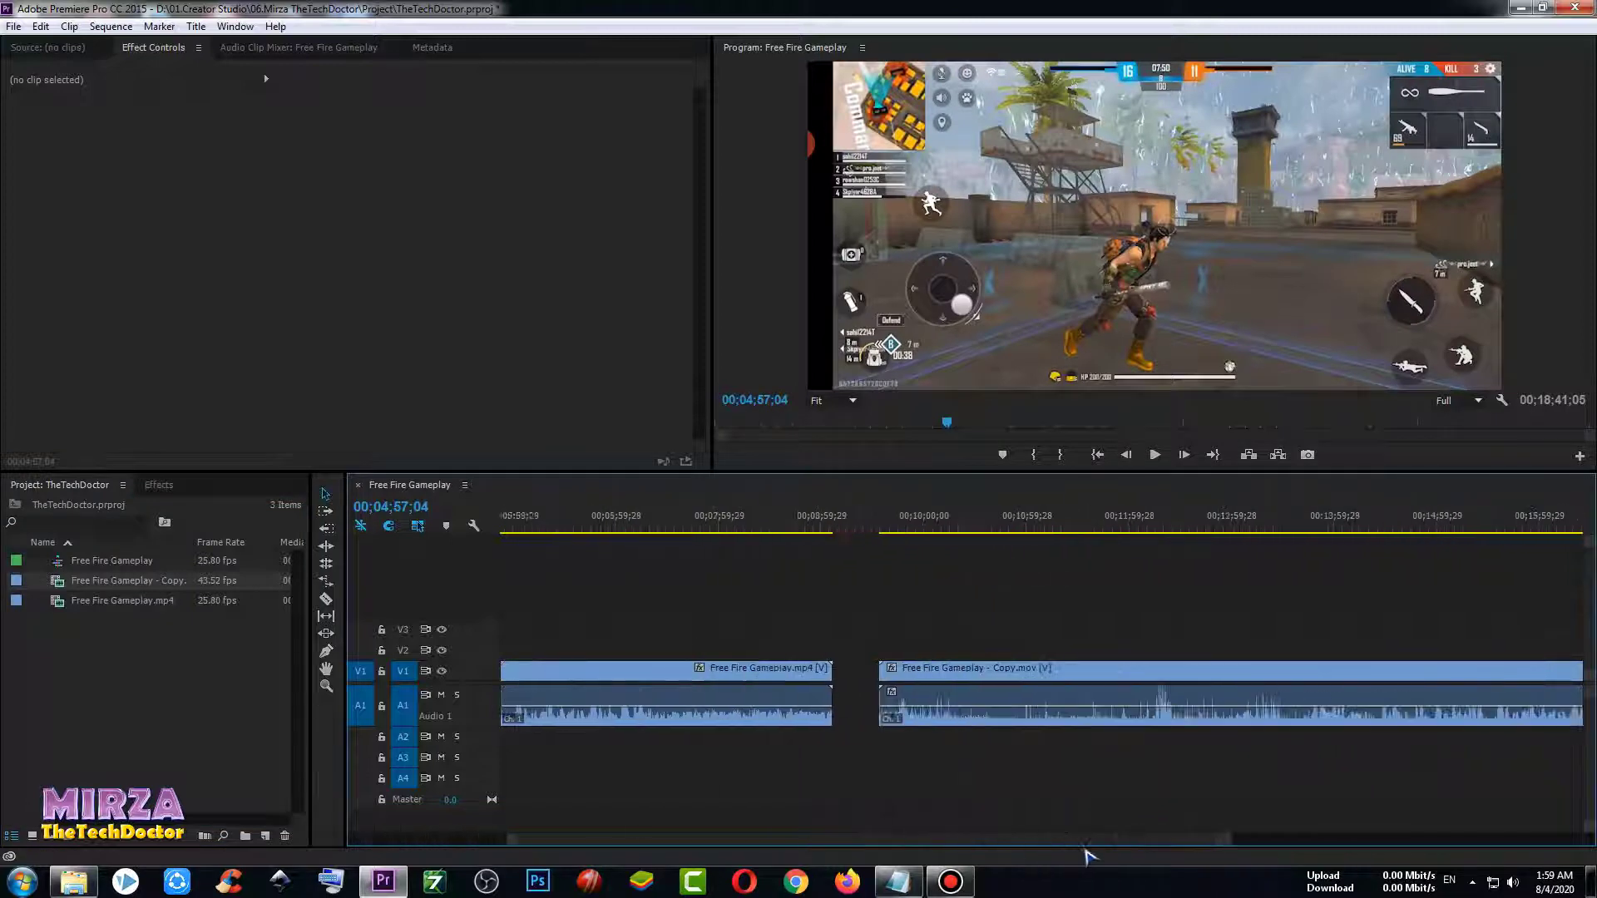
pyautogui.moveTo(1113, 857); pyautogui.dragTo(1154, 857)
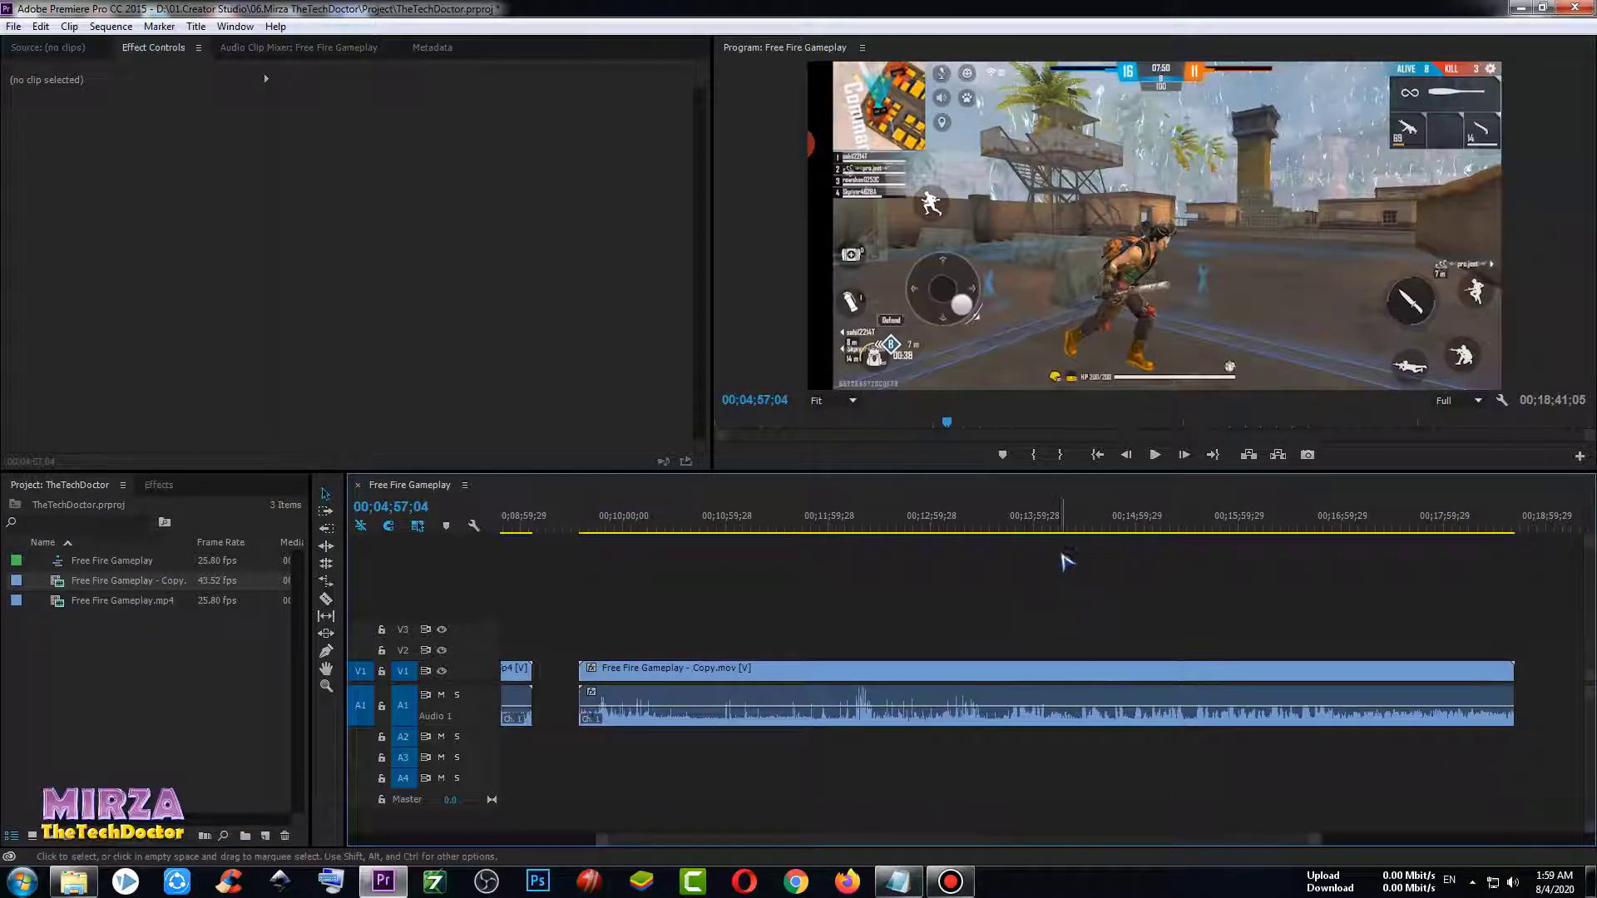
pyautogui.click(1040, 529)
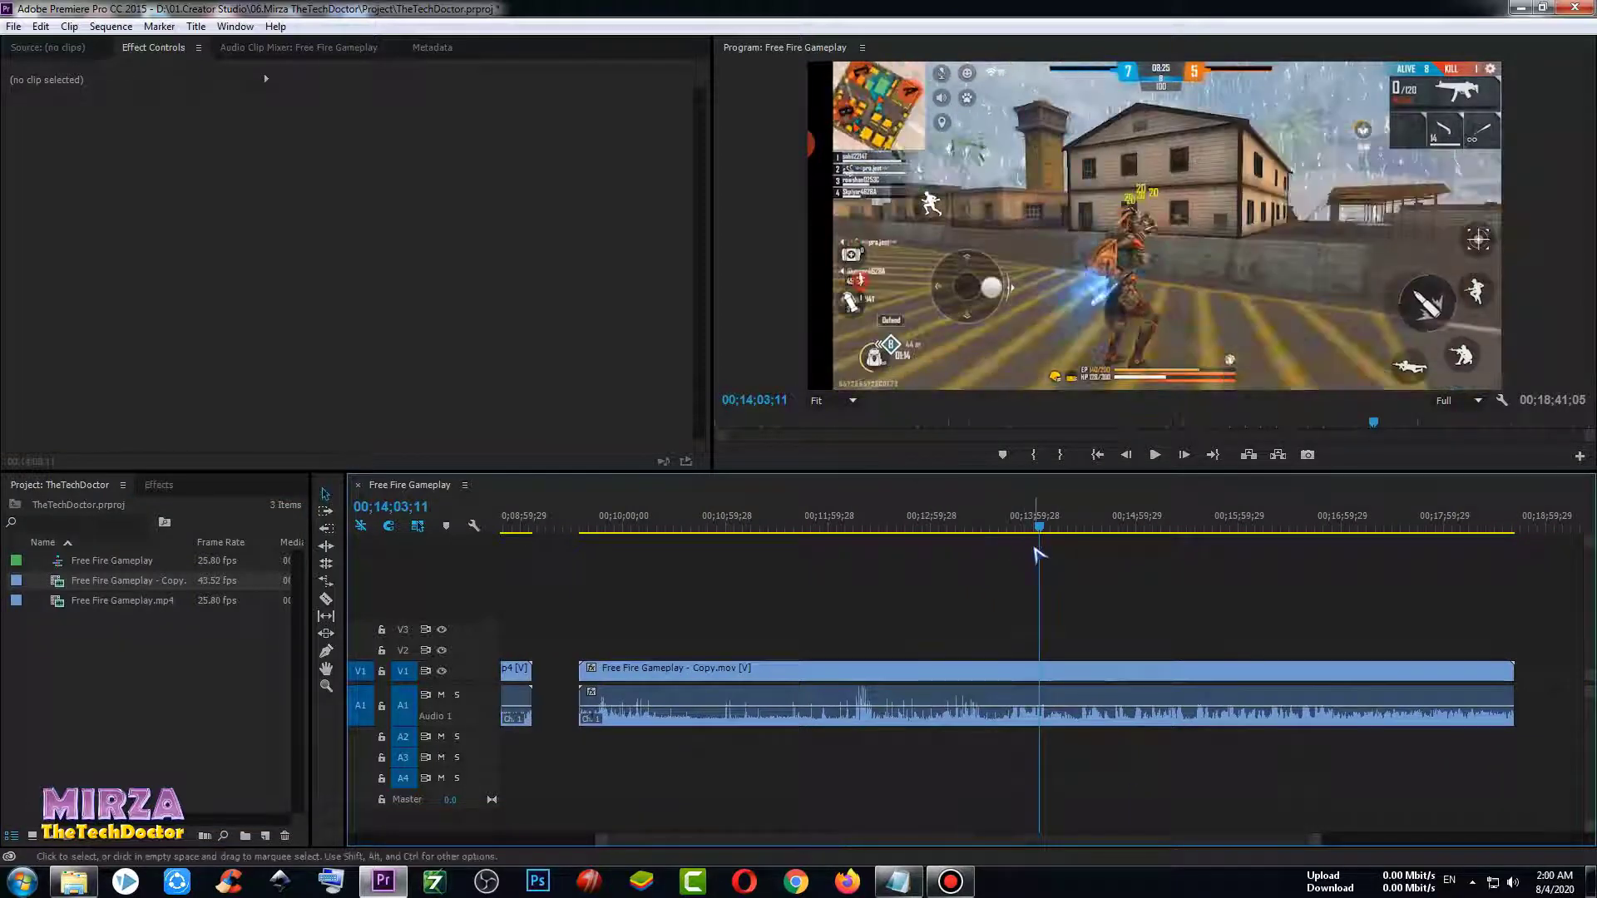
pyautogui.click(1024, 529)
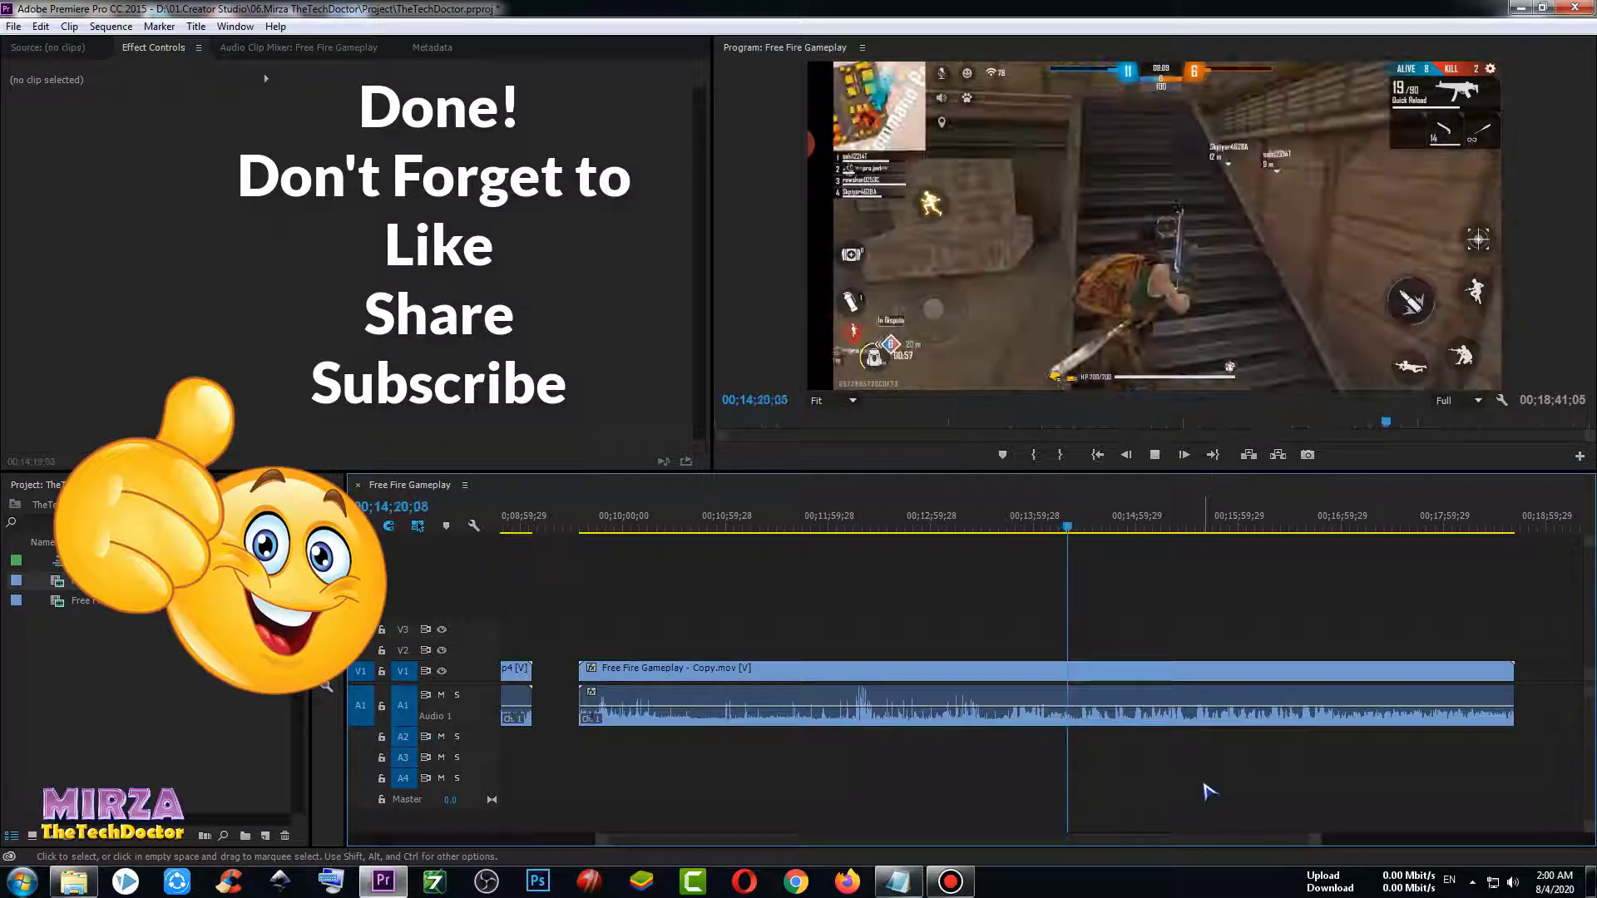
# Play Copy.mov around 00;14;20 to check audio sync, then jump to the sequence end at 00;18;41;05.
pyautogui.press('space')
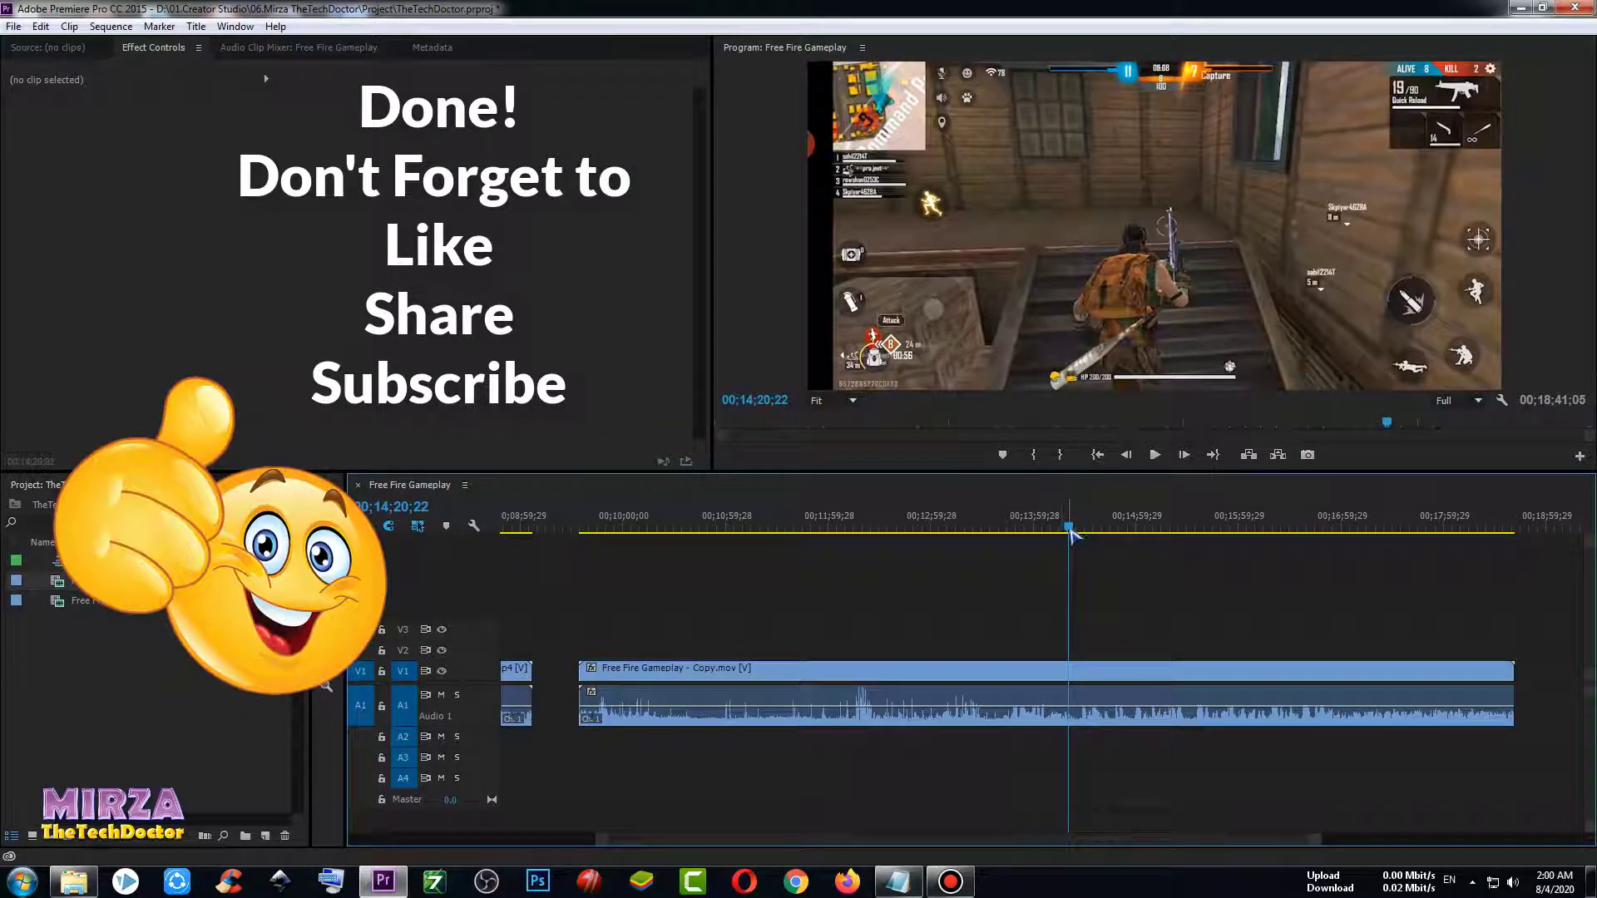
pyautogui.moveTo(1069, 530); pyautogui.dragTo(1078, 530)
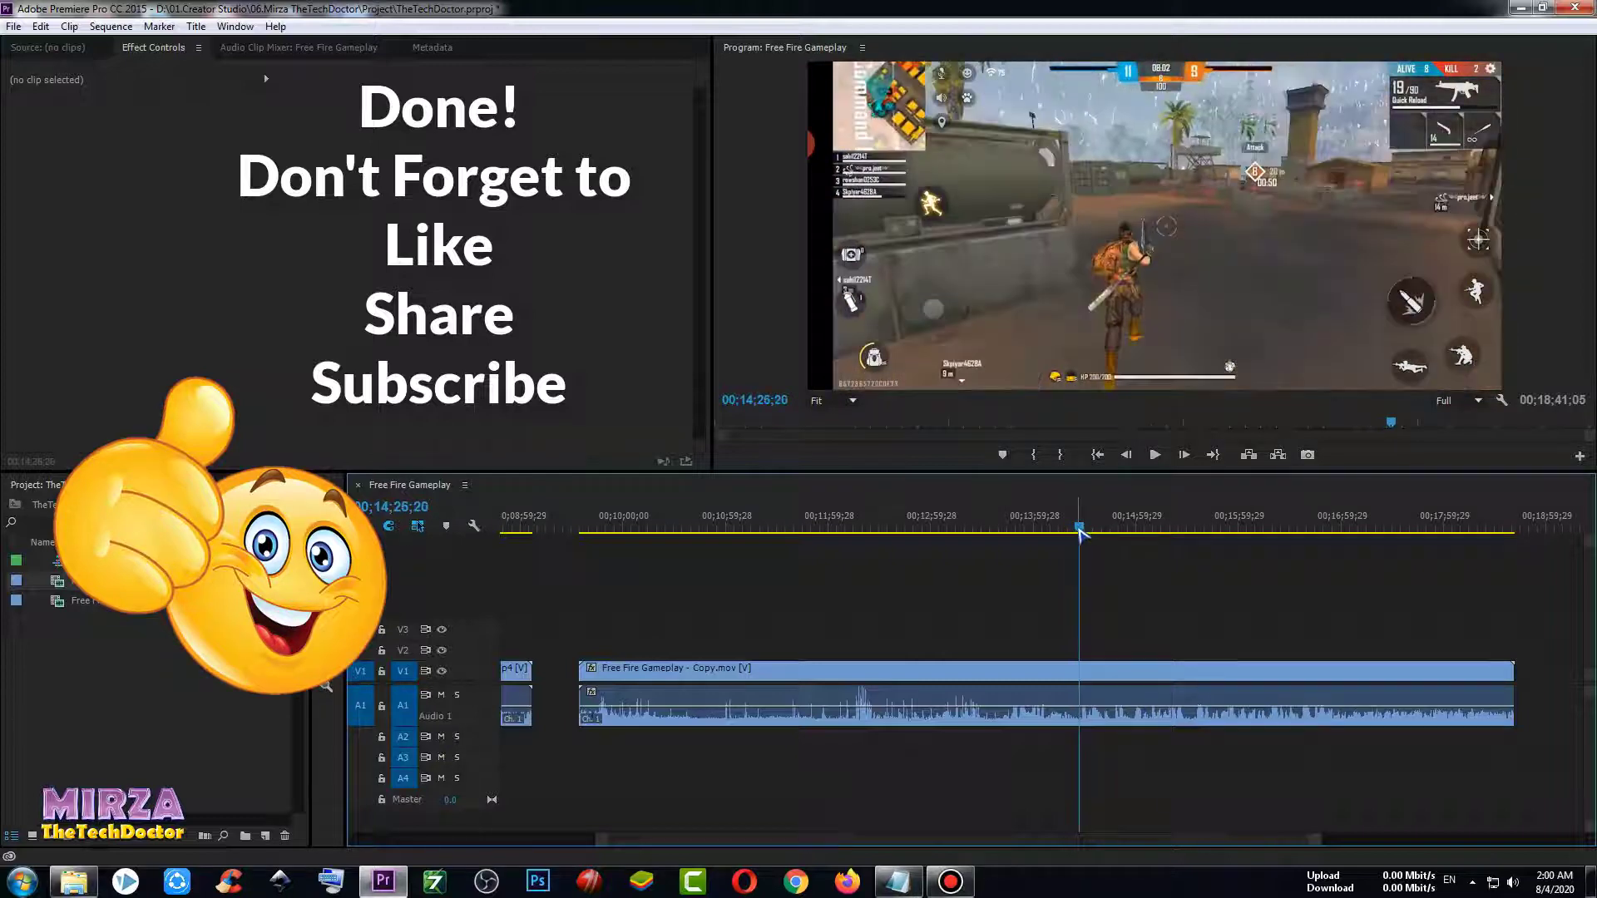
pyautogui.moveTo(1078, 530); pyautogui.dragTo(1084, 532)
pyautogui.press('space')
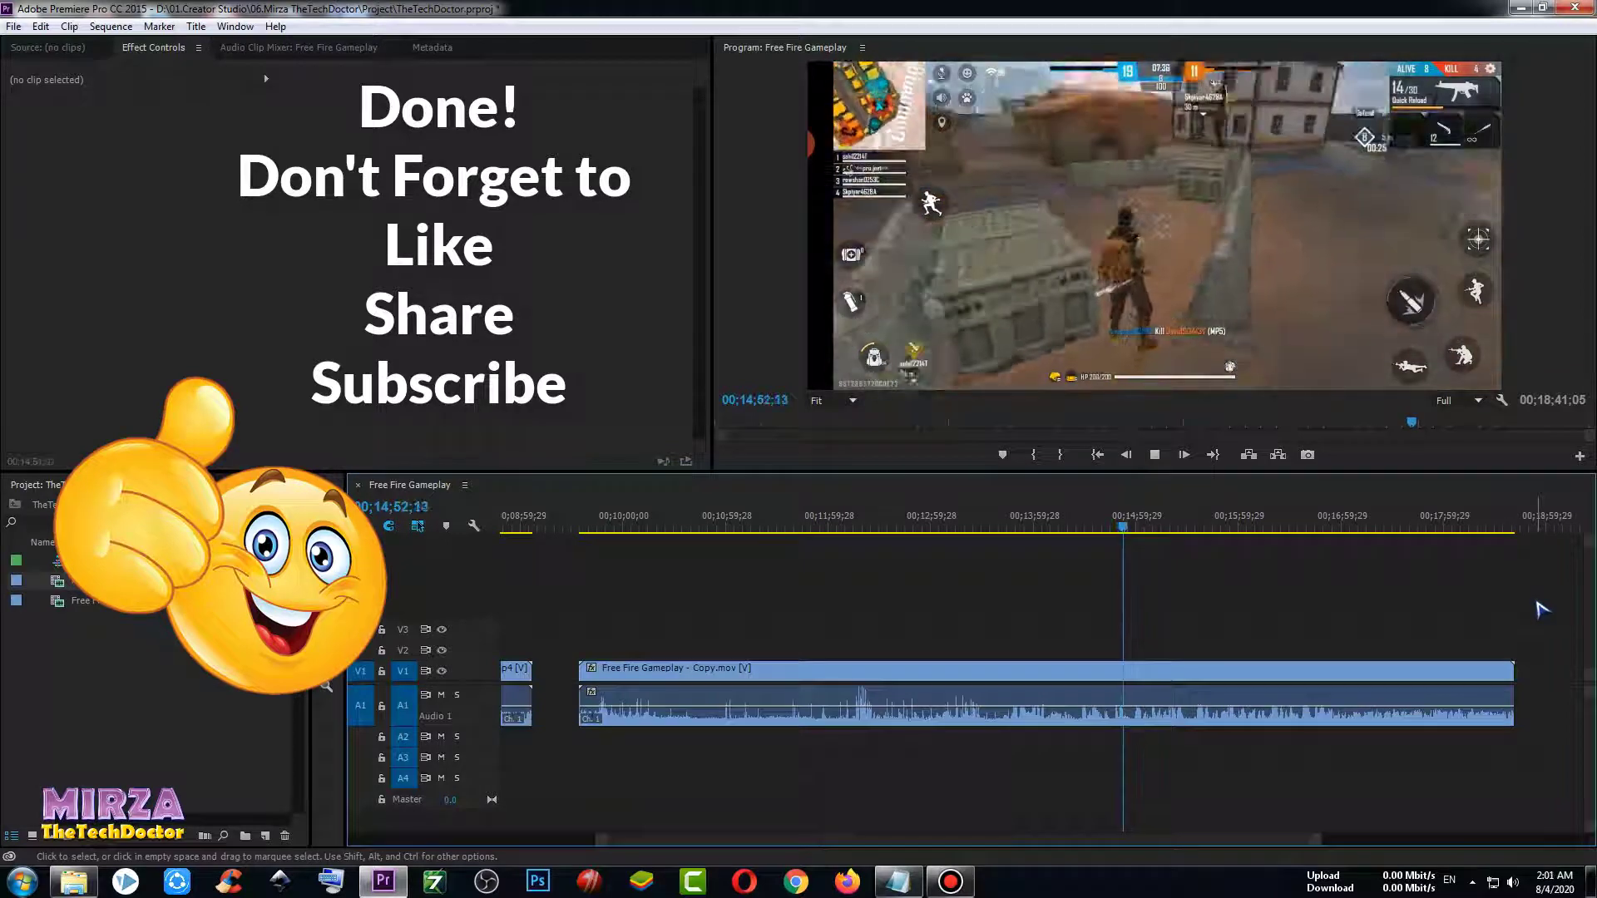
pyautogui.press('space')
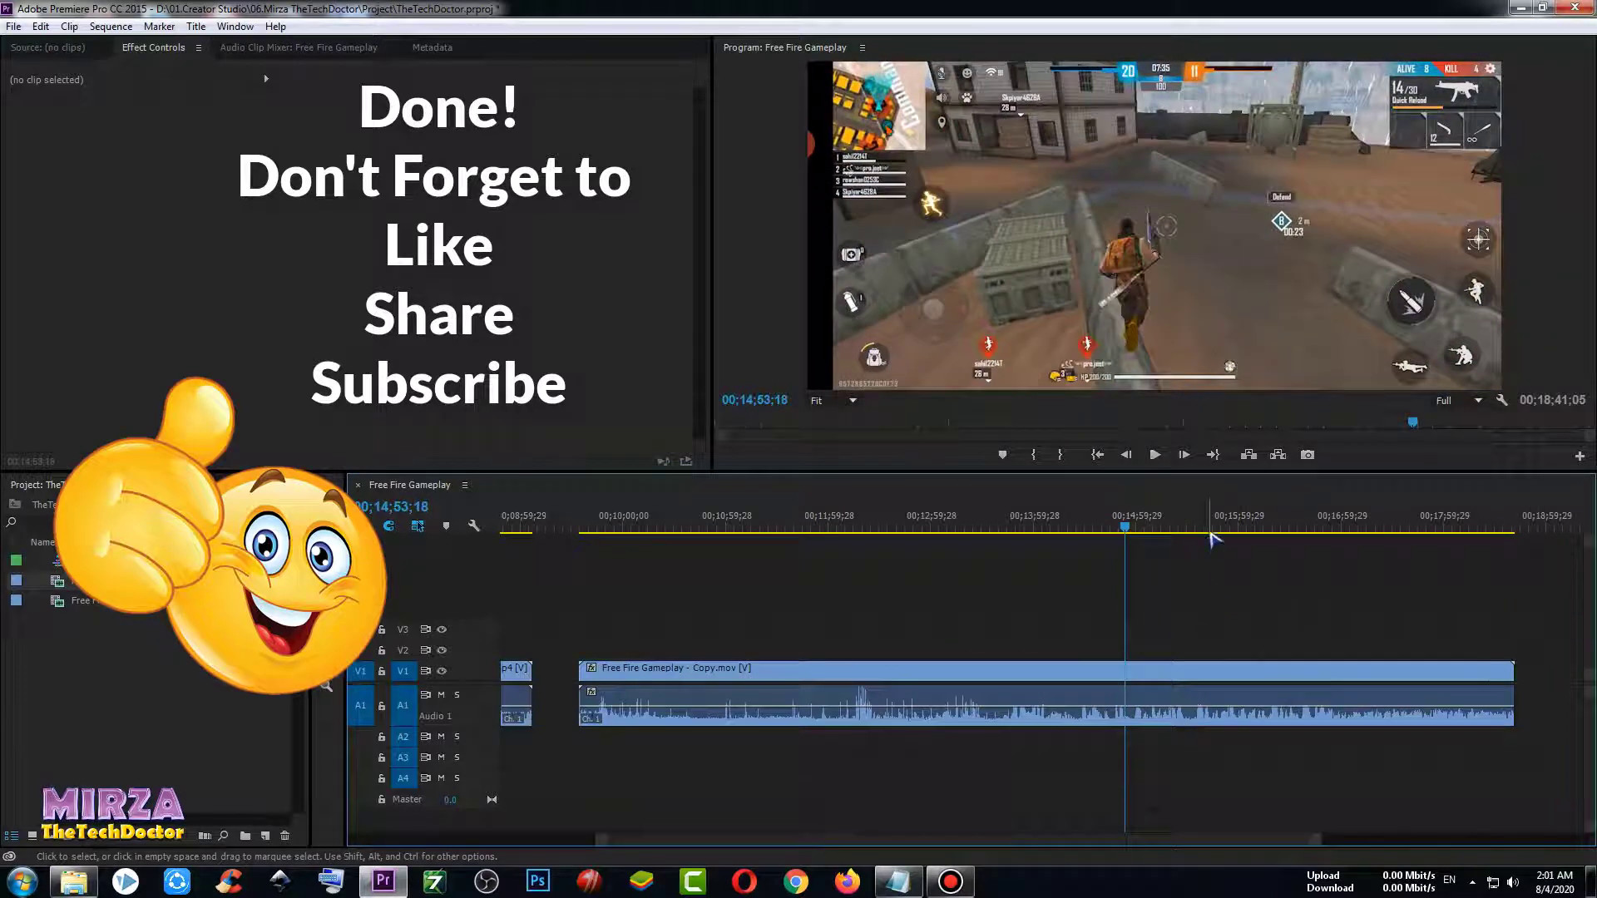
pyautogui.click(1538, 521)
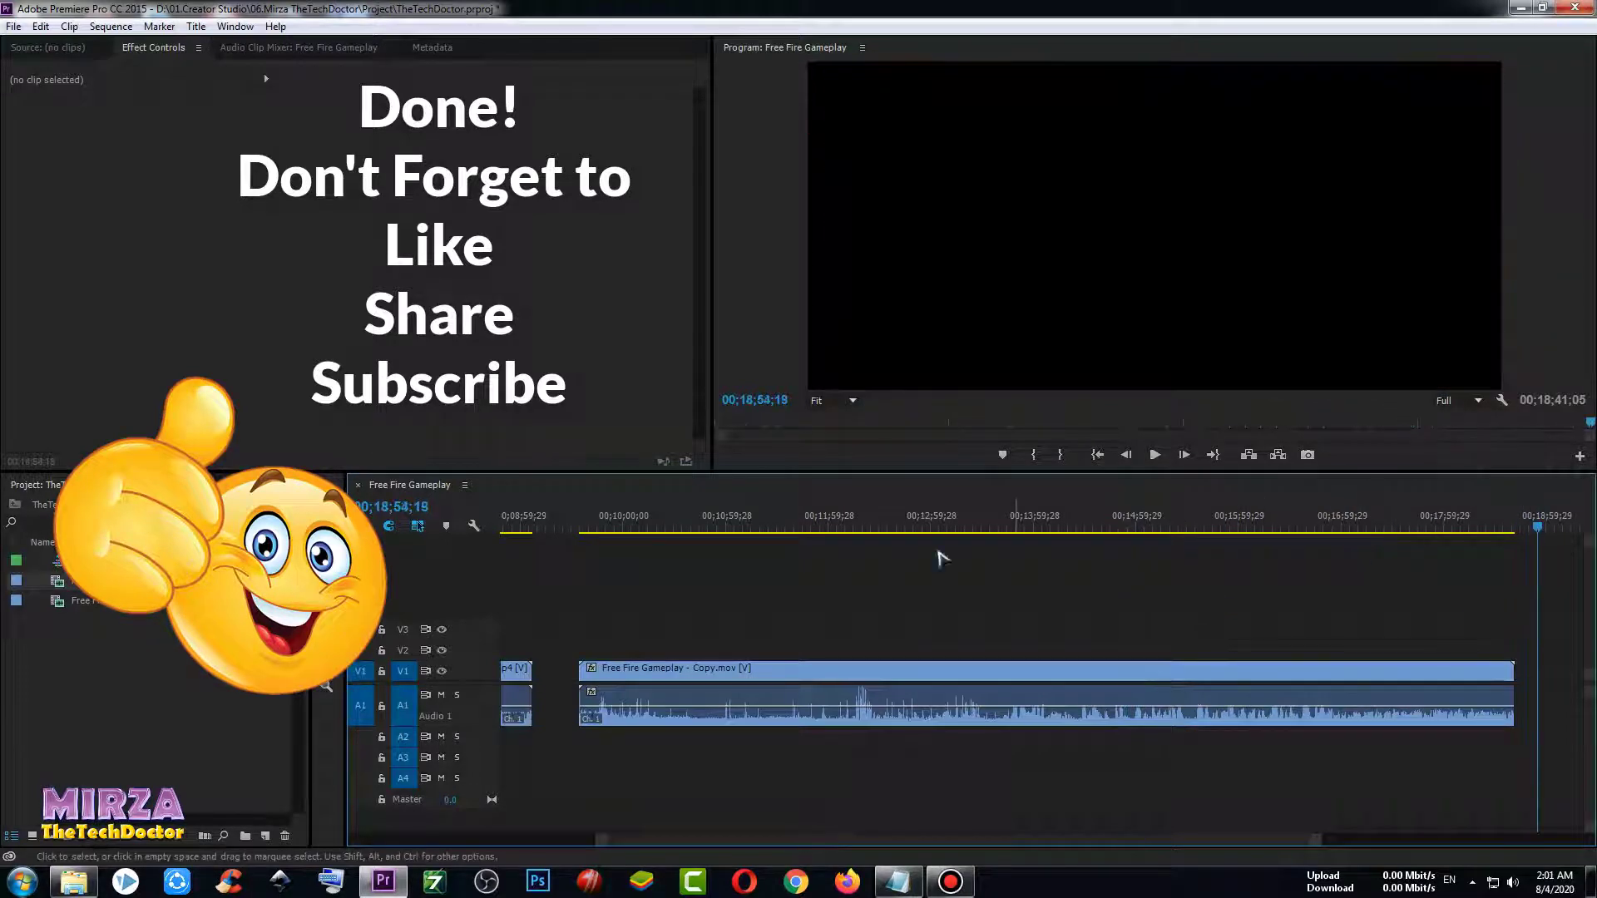